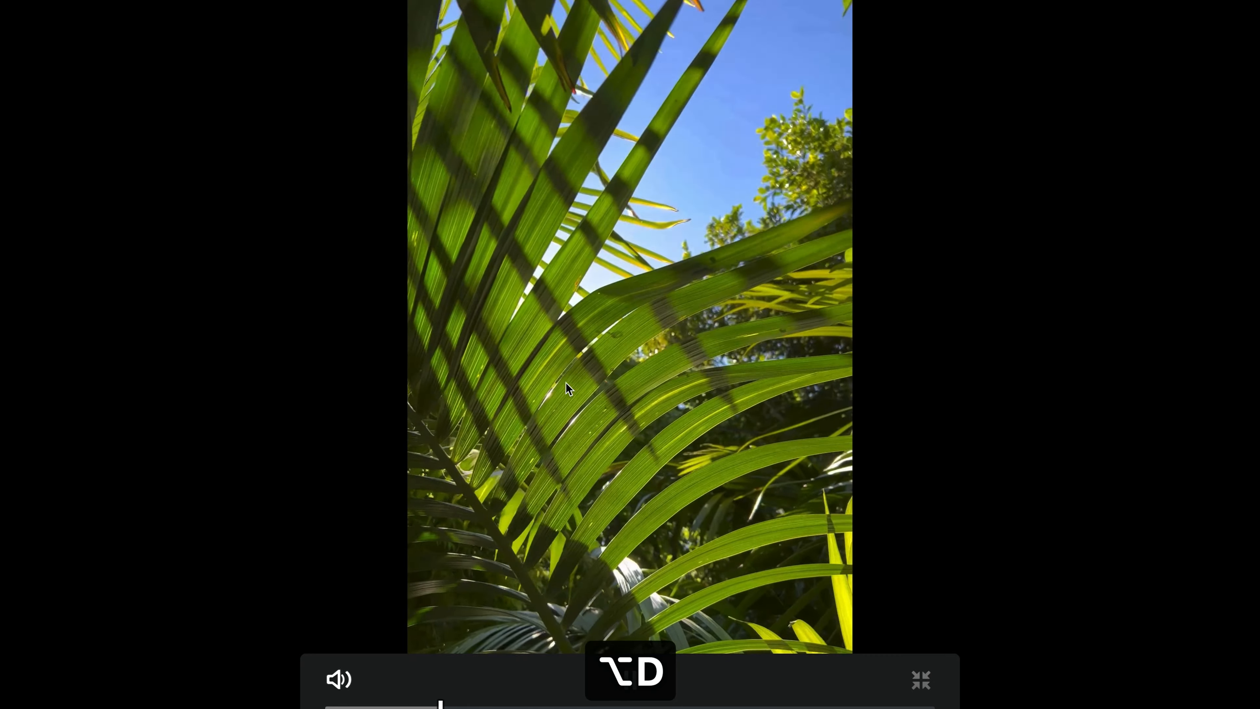
Step: Compare the palm clip with and without its grade in full screen, and save the project
{"action": "key", "text": "alt+d"}
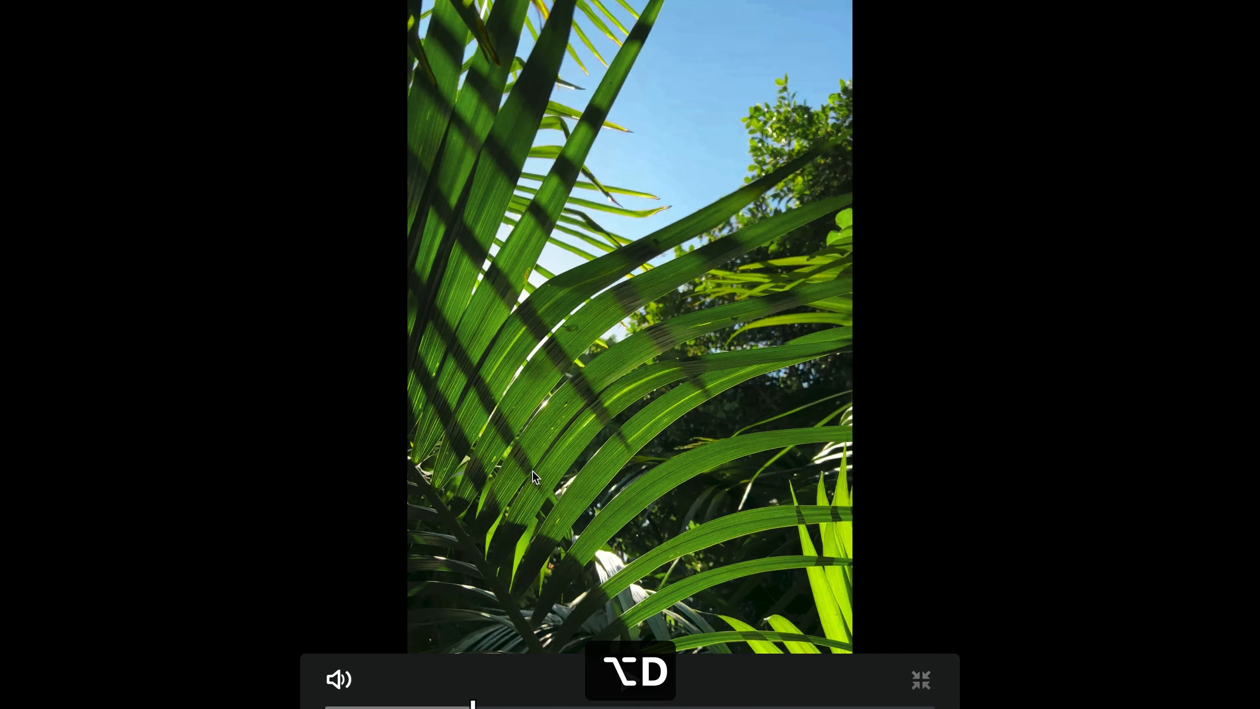
{"action": "key", "text": "Escape"}
{"action": "key", "text": "super+s"}
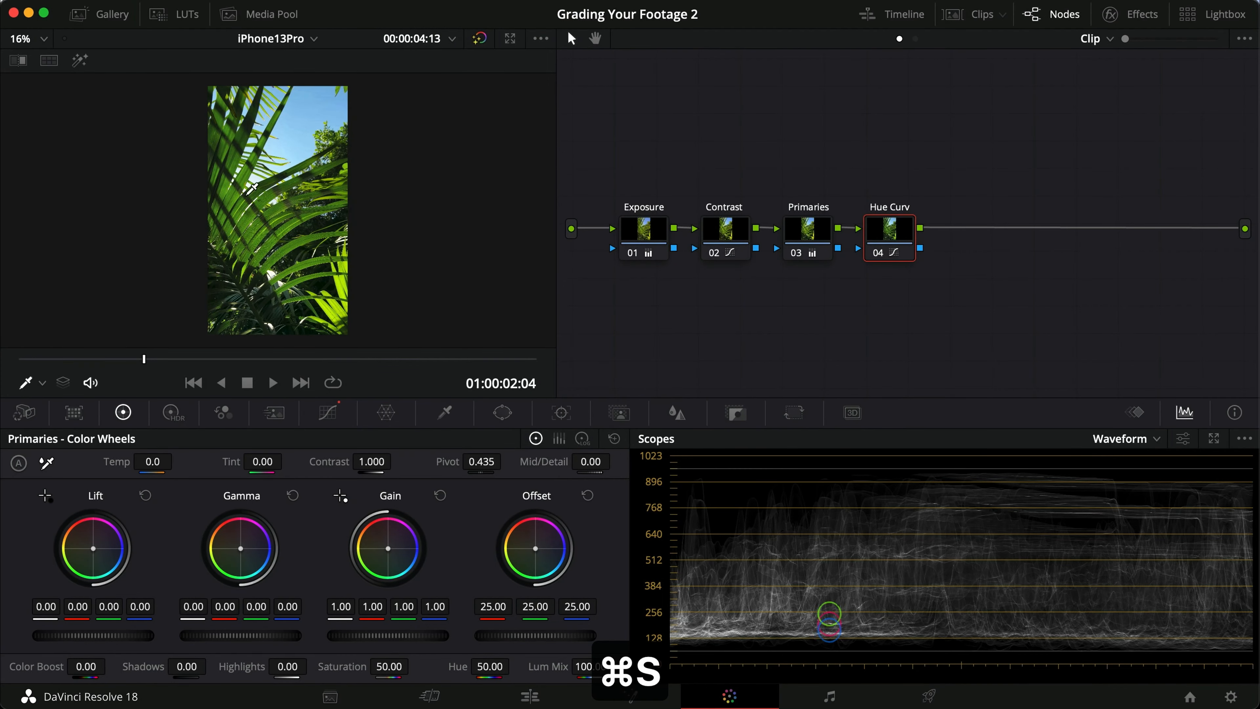
Step: On the next clip's Contrast node, shape the custom curve into an S by lowering the shadows and raising the highlights, and compare the grade
{"action": "left_click", "coordinate": [301, 382]}
{"action": "left_click", "coordinate": [722, 244]}
{"action": "left_click", "coordinate": [327, 412]}
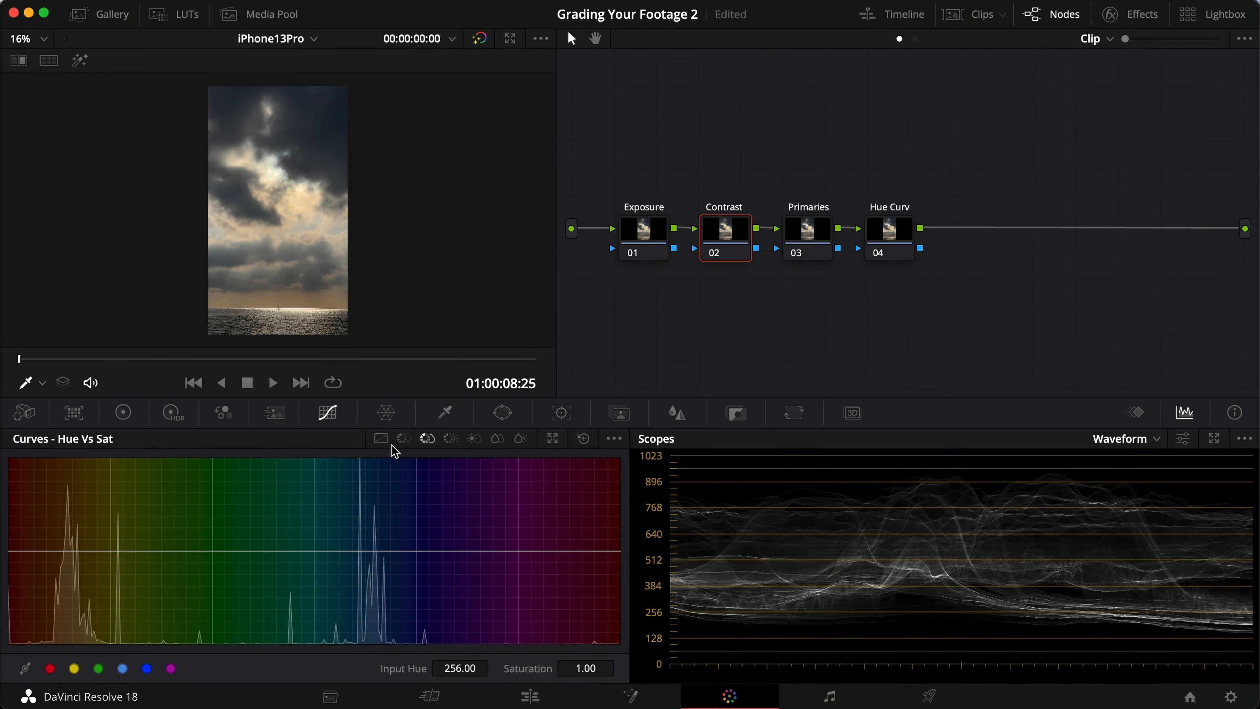
{"action": "left_click", "coordinate": [381, 438]}
{"action": "left_click_drag", "start_coordinate": [108, 623], "coordinate": [112, 627]}
{"action": "left_click_drag", "start_coordinate": [302, 527], "coordinate": [270, 508]}
{"action": "key", "text": "super+f"}
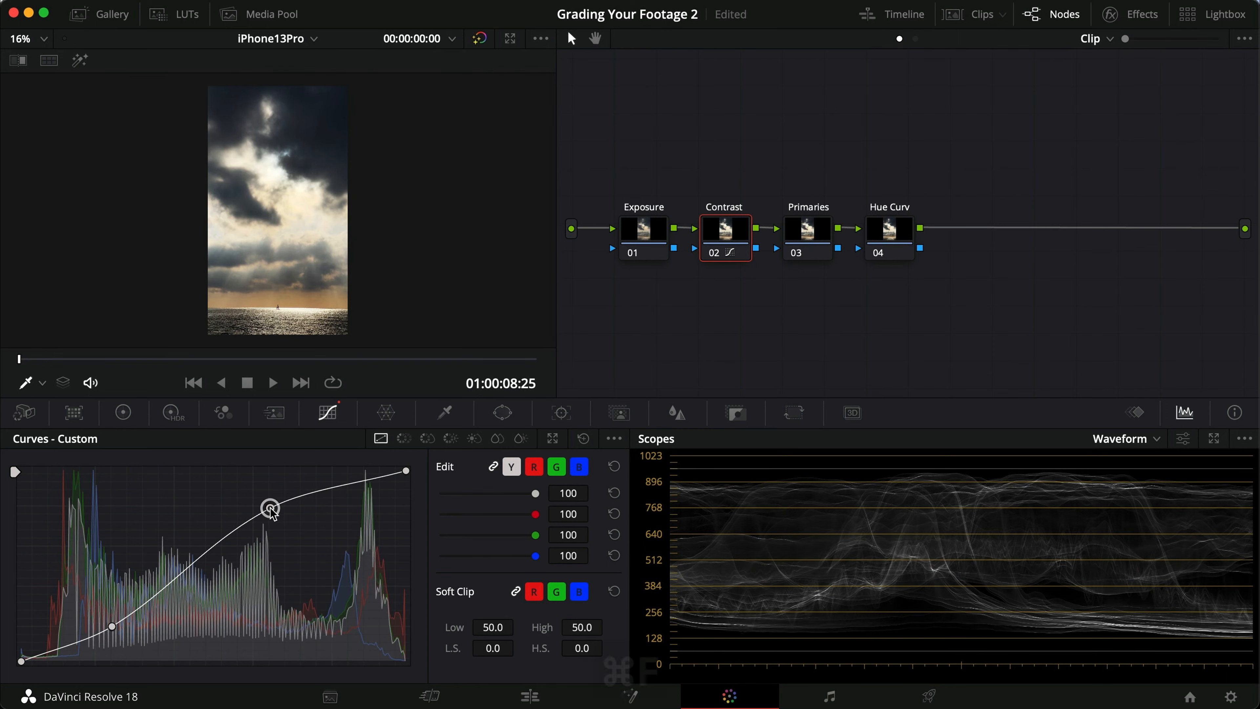
{"action": "key", "text": "super+d"}
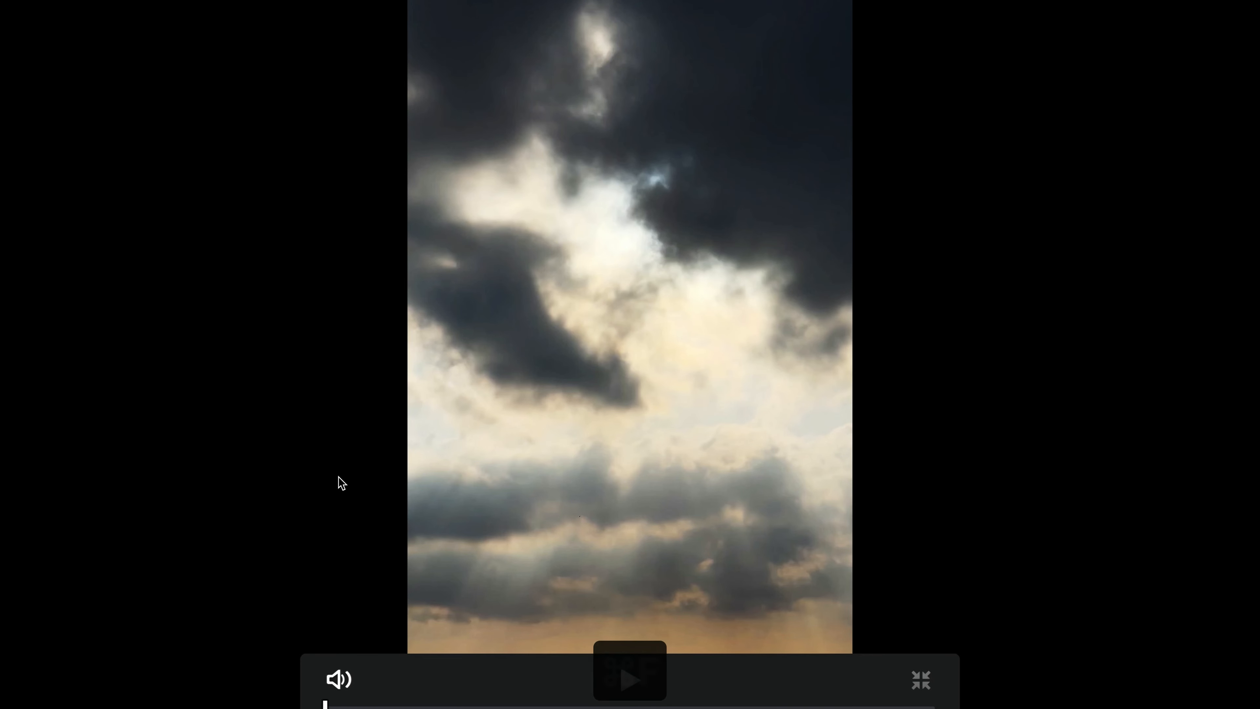
{"action": "key", "text": "super+f"}
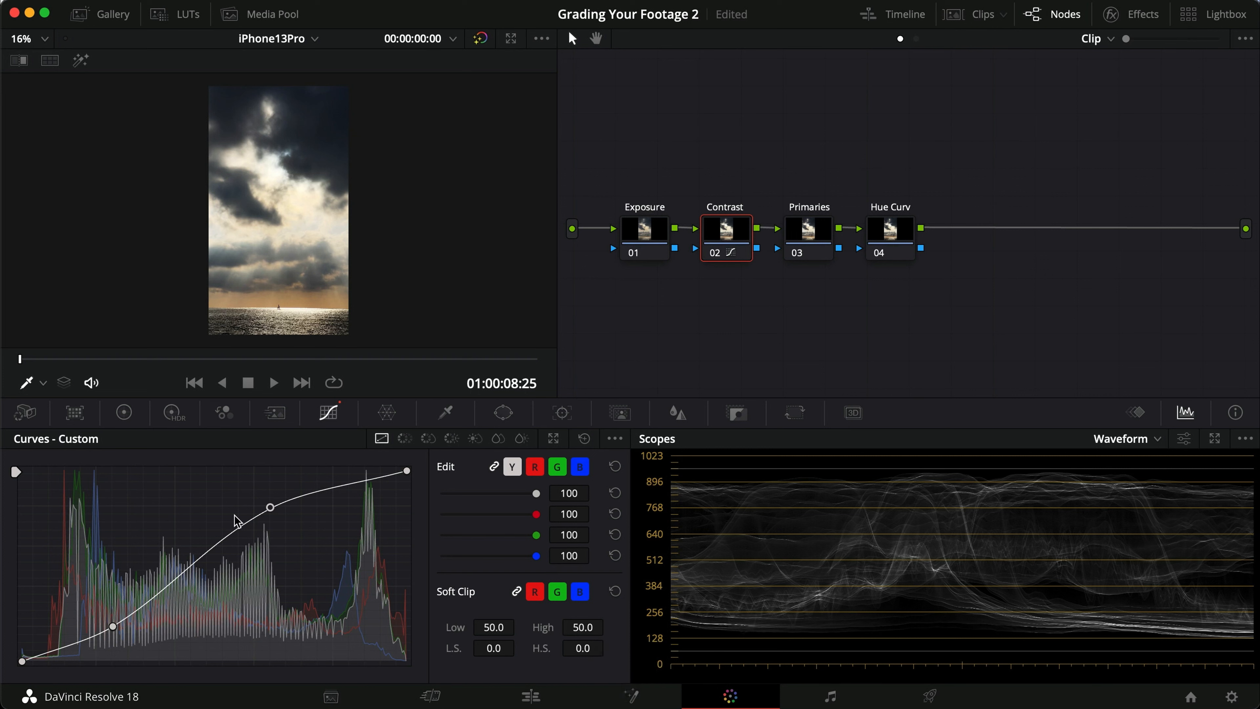
Step: Lower the Offset of all channels to 19.30 with the color wheels on the Exposure node
{"action": "left_click", "coordinate": [648, 235]}
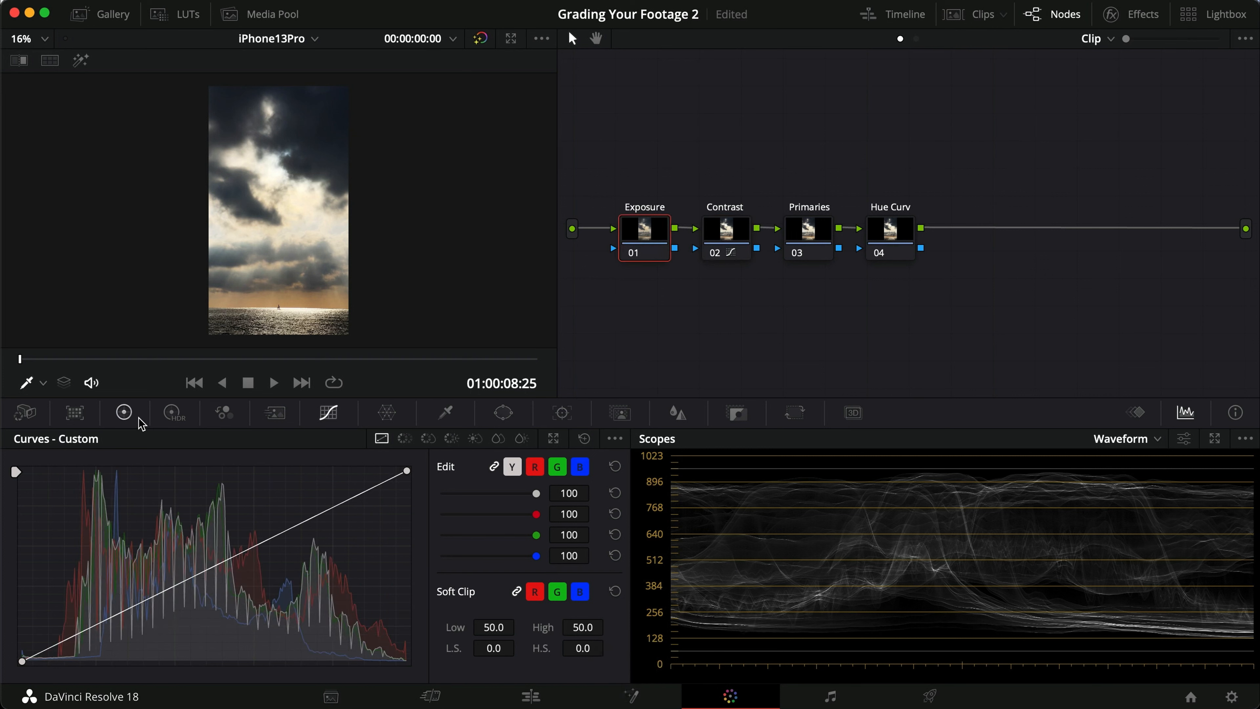
{"action": "left_click", "coordinate": [124, 412]}
{"action": "left_click_drag", "start_coordinate": [534, 637], "coordinate": [340, 621]}
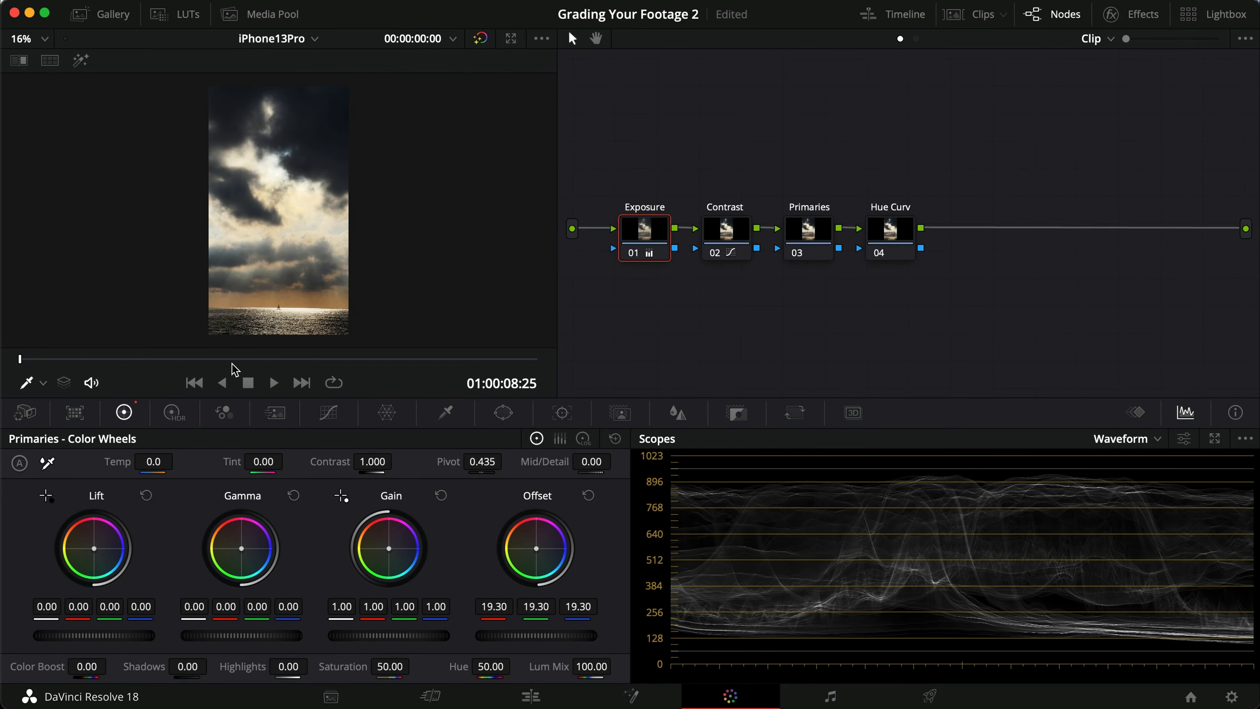
Step: Examine the sky, water and dark beach around 01:00:13:15, enlarged and in full screen, comparing the image with and without the grade
{"action": "left_click", "coordinate": [291, 359]}
{"action": "left_click_drag", "start_coordinate": [292, 359], "coordinate": [320, 355]}
{"action": "key", "text": "super+f"}
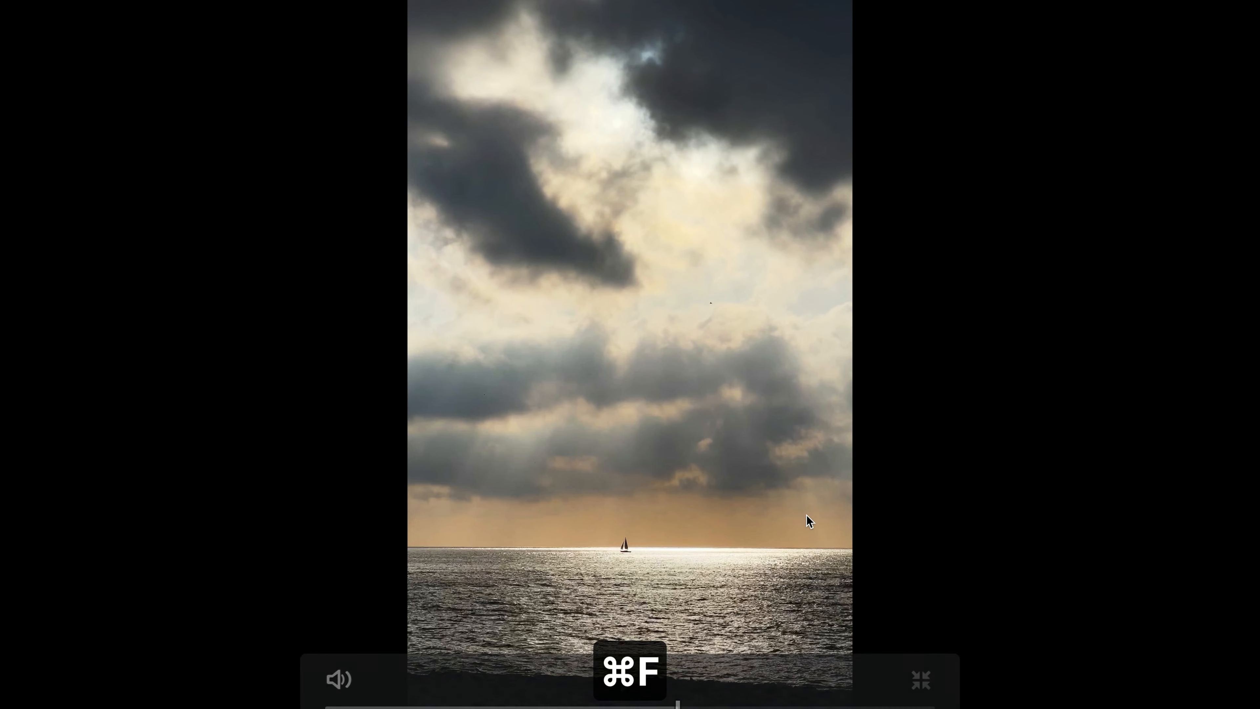
{"action": "key", "text": "super+f"}
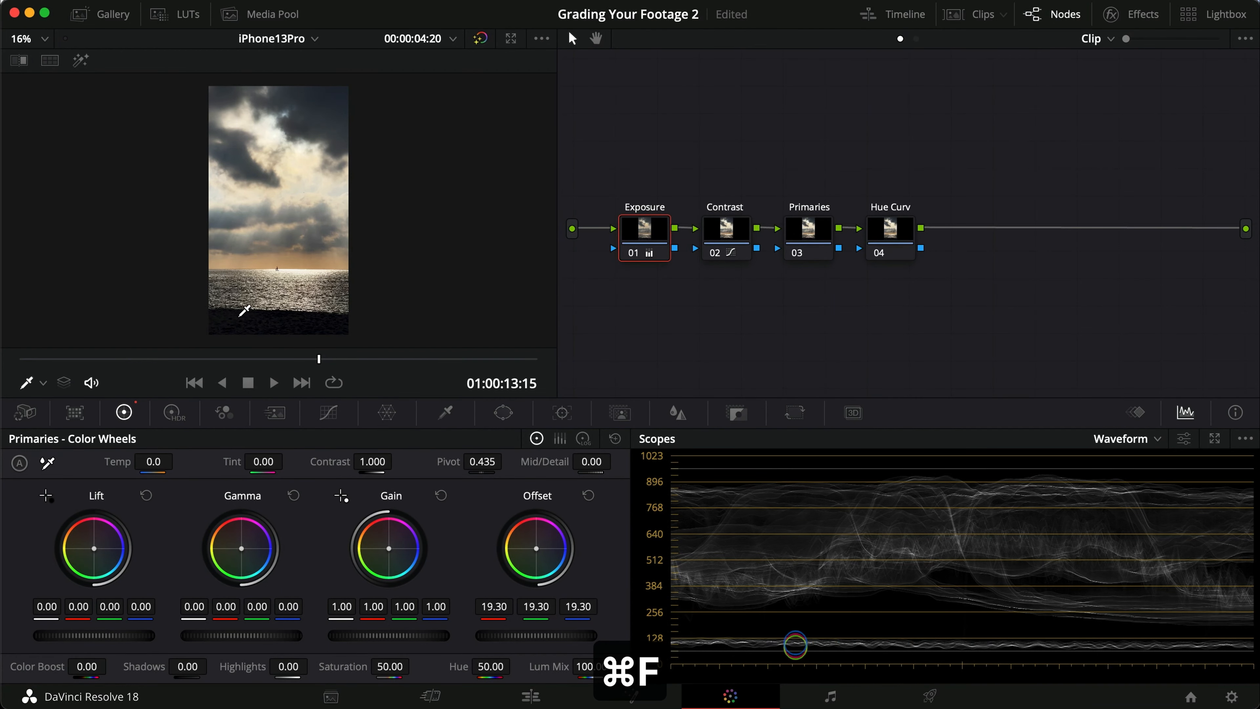
{"action": "scroll", "coordinate": [298, 308], "scroll_direction": "up", "scroll_amount": 5}
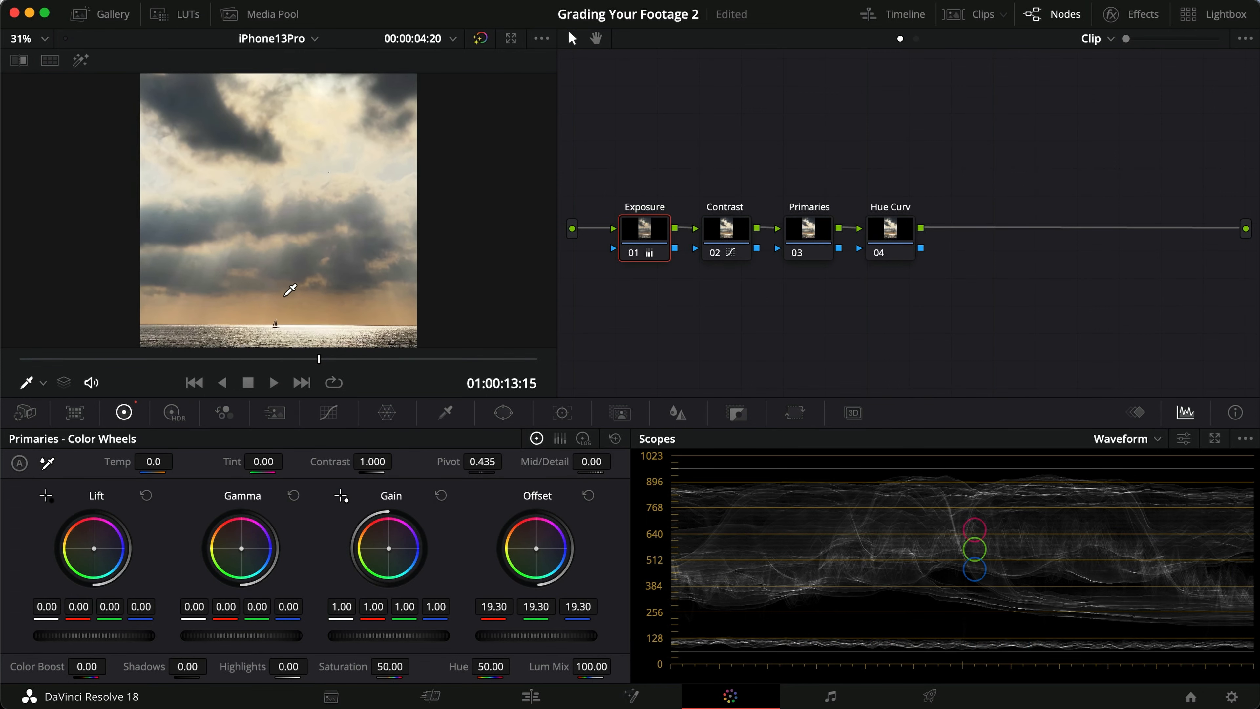
{"action": "scroll", "coordinate": [289, 287], "scroll_direction": "up", "scroll_amount": 4}
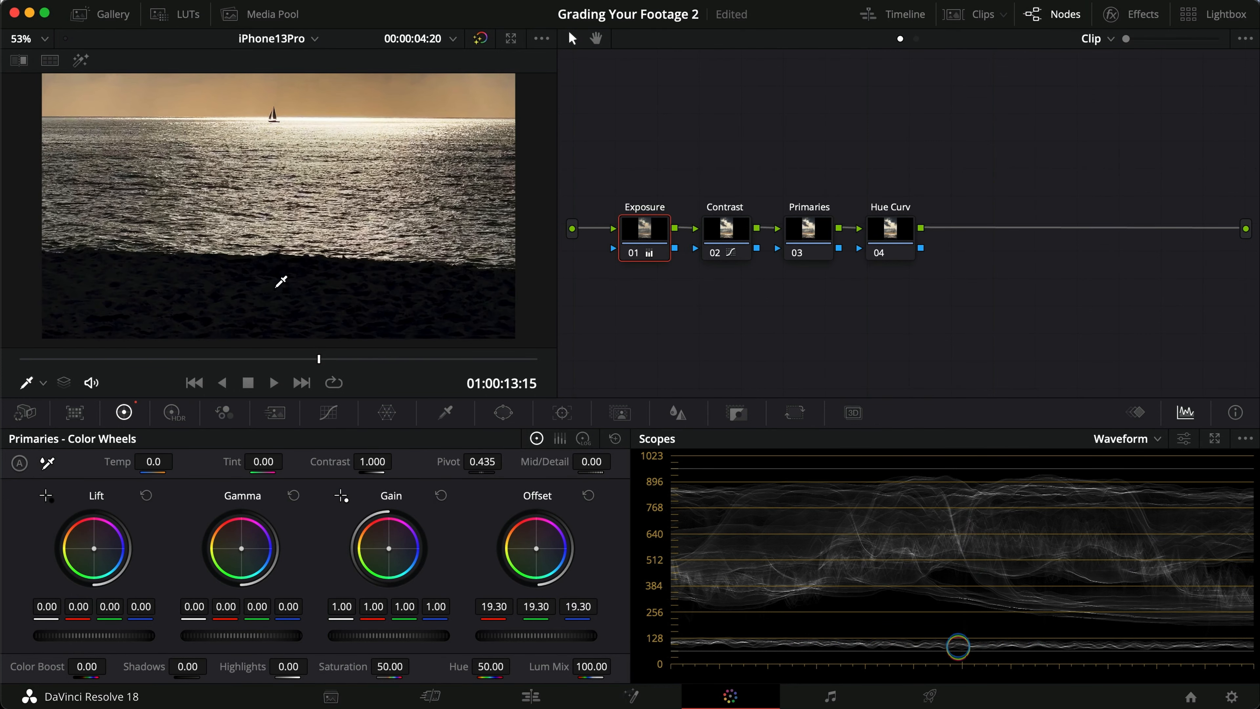
{"action": "scroll", "coordinate": [280, 284], "scroll_direction": "down", "scroll_amount": 5}
{"action": "scroll", "coordinate": [281, 282], "scroll_direction": "down", "scroll_amount": 4}
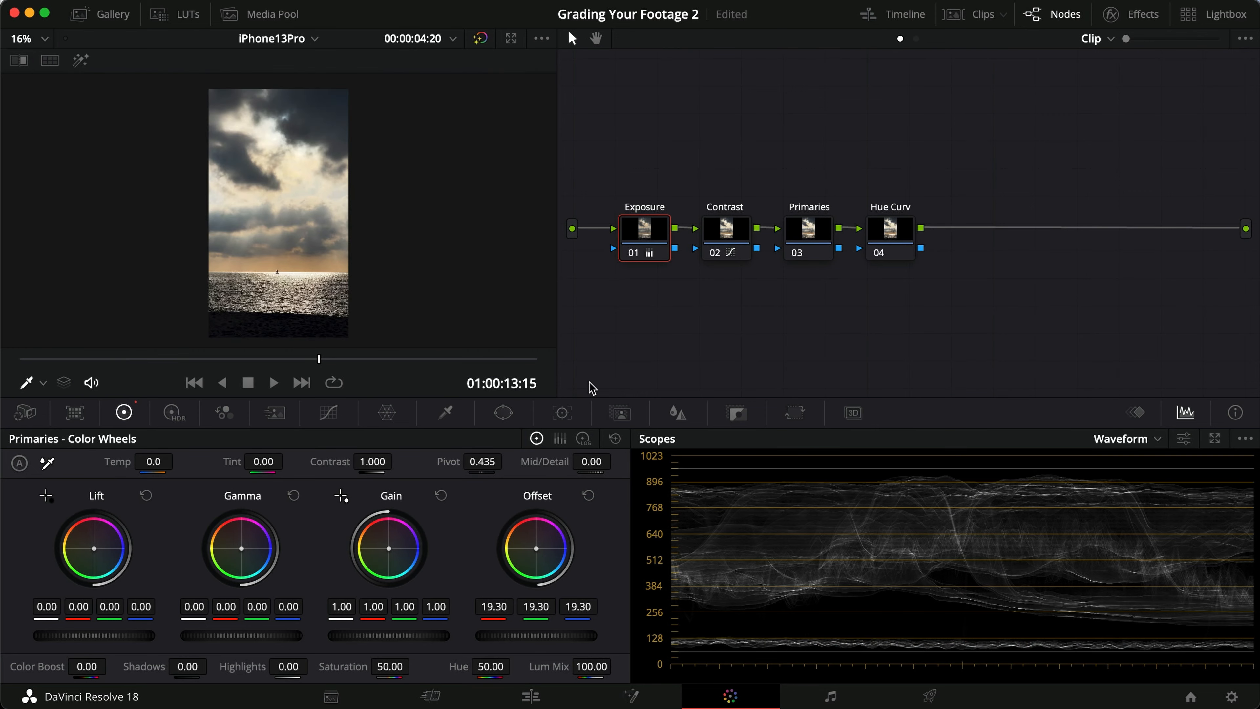
{"action": "key", "text": "super+d"}
{"action": "key", "text": "super+f"}
{"action": "key", "text": "super+d"}
{"action": "key", "text": "super+d"}
{"action": "key", "text": "super+f"}
Step: Raise the Exposure node's Gamma to 0.01, compare the result with the ungraded image, and save the project
{"action": "left_click_drag", "start_coordinate": [250, 633], "coordinate": [273, 630]}
{"action": "key", "text": "super+d"}
{"action": "key", "text": "super+d"}
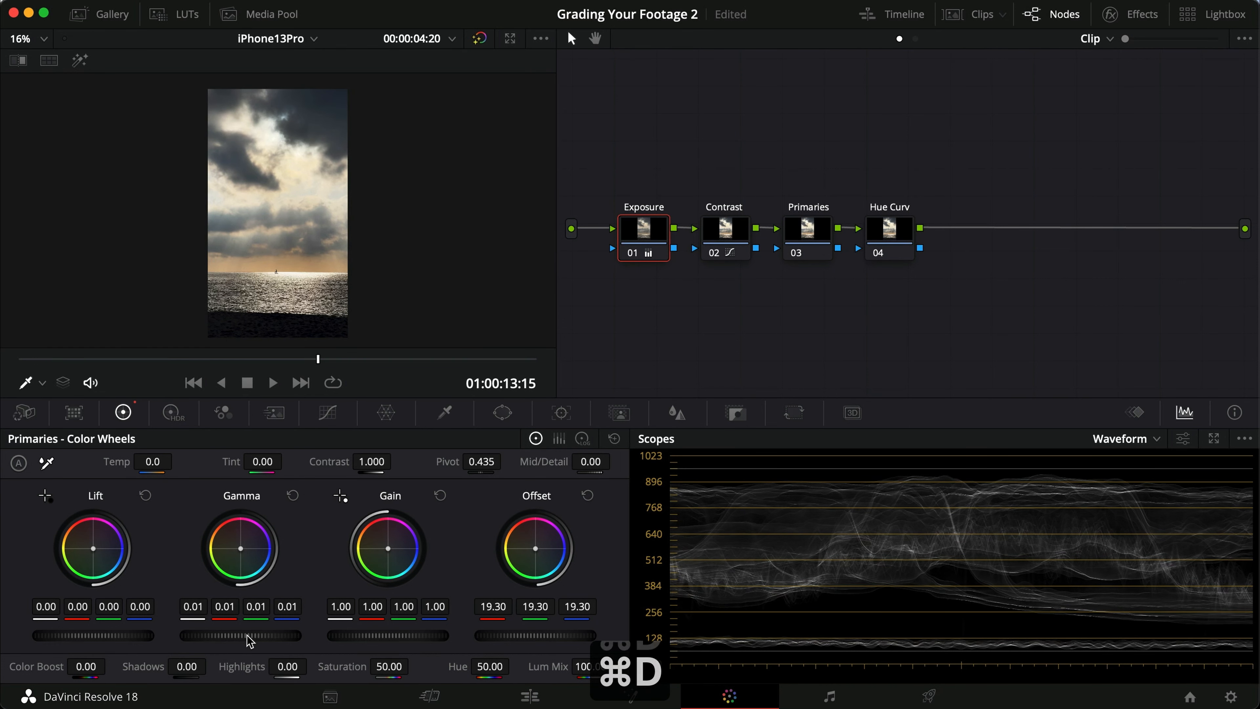
{"action": "key", "text": "super+s"}
Step: On the Primaries node, set the Lift to red -0.01, green 0.02 and blue 0.02
{"action": "left_click", "coordinate": [805, 227]}
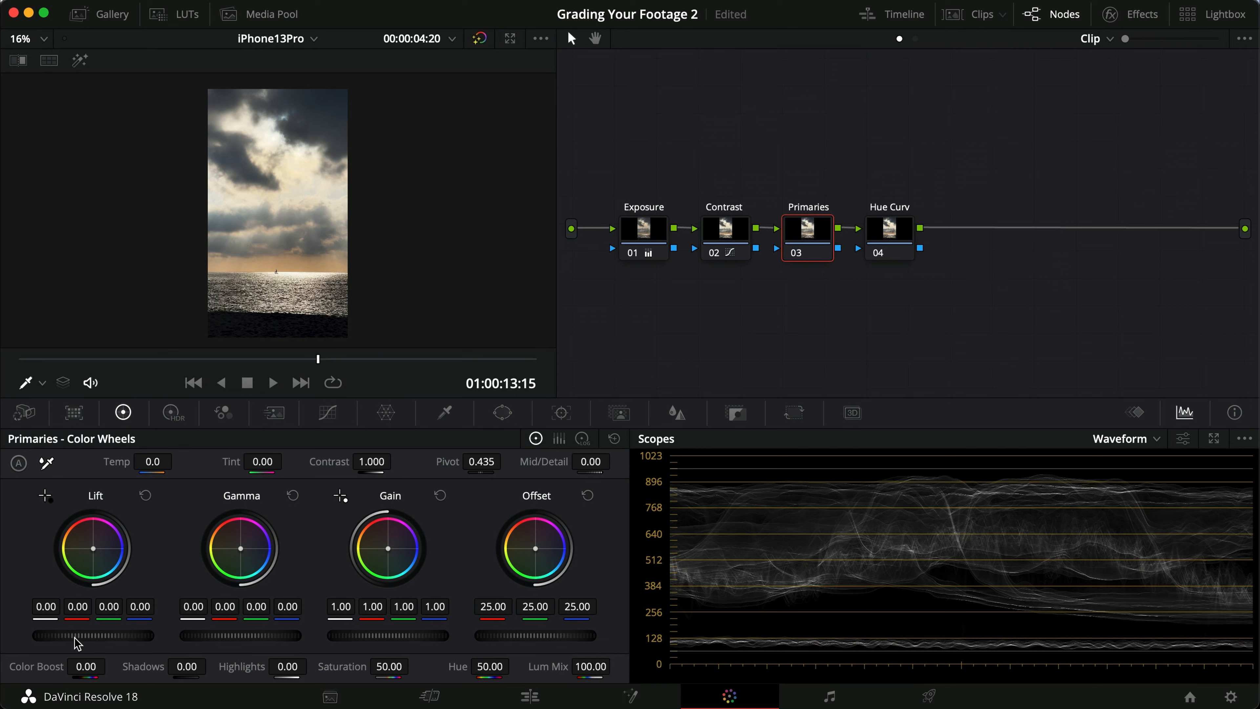
{"action": "left_click_drag", "start_coordinate": [146, 612], "coordinate": [162, 610]}
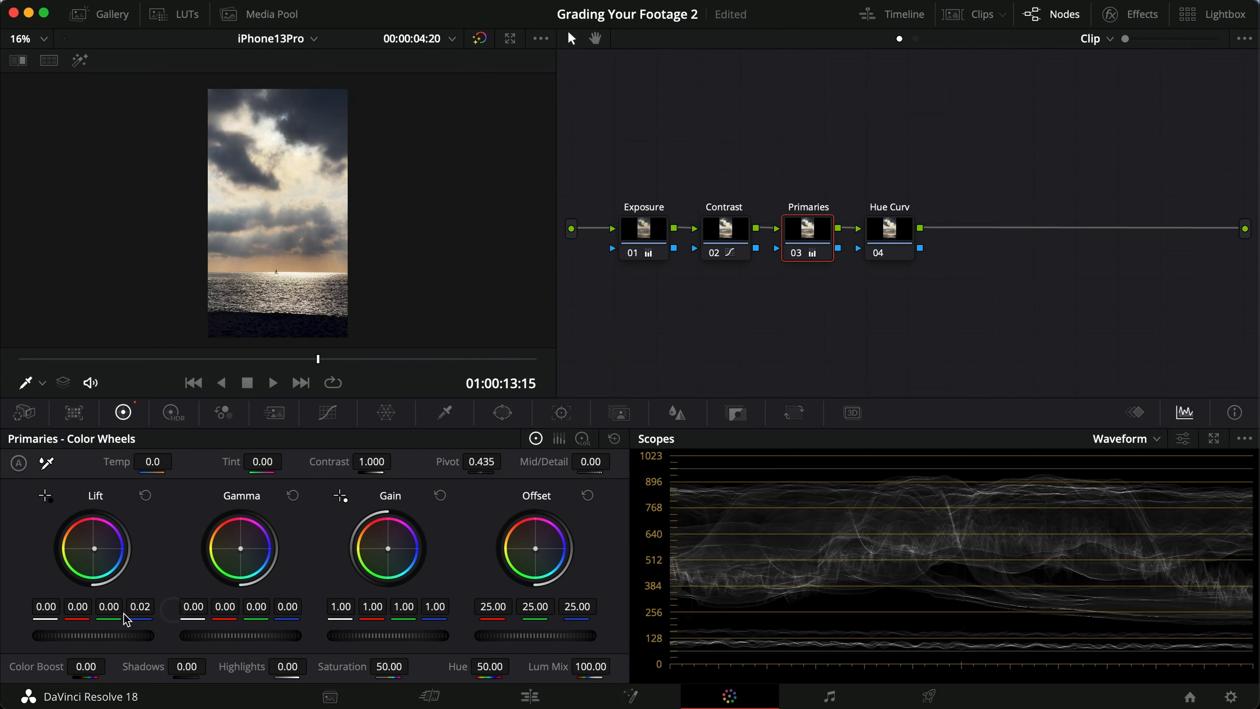
{"action": "left_click_drag", "start_coordinate": [117, 611], "coordinate": [126, 611]}
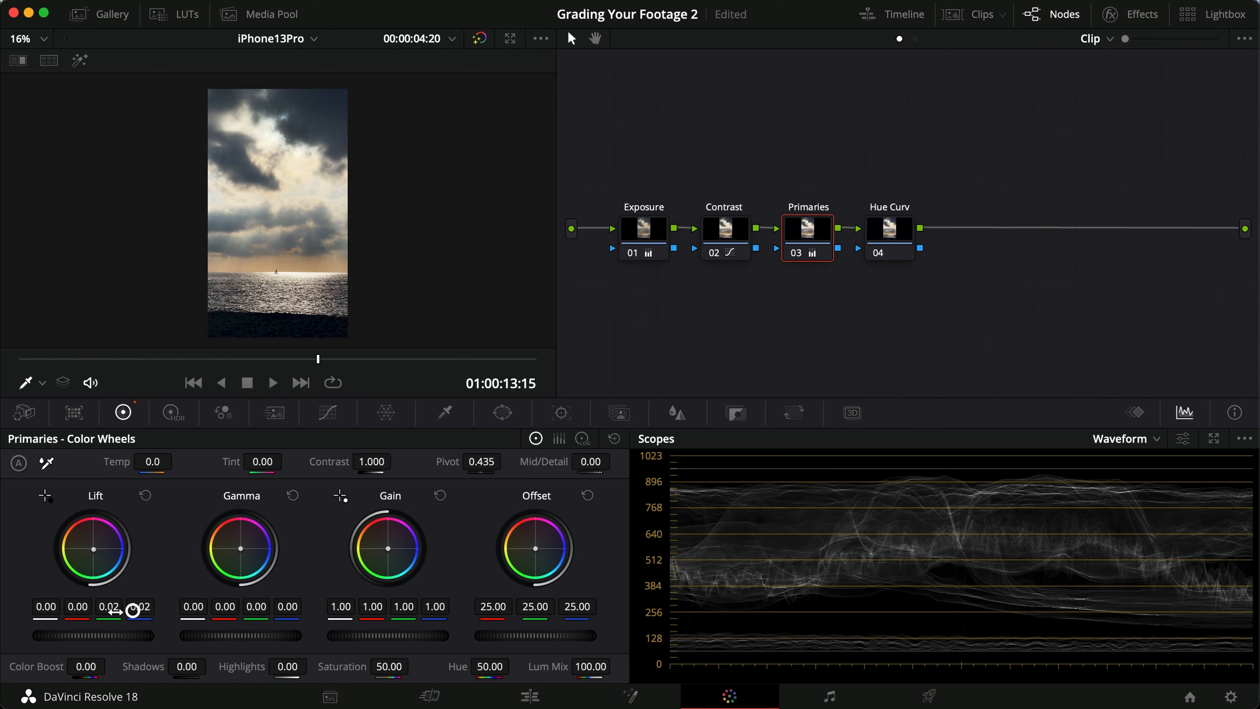
{"action": "left_click_drag", "start_coordinate": [81, 613], "coordinate": [70, 610]}
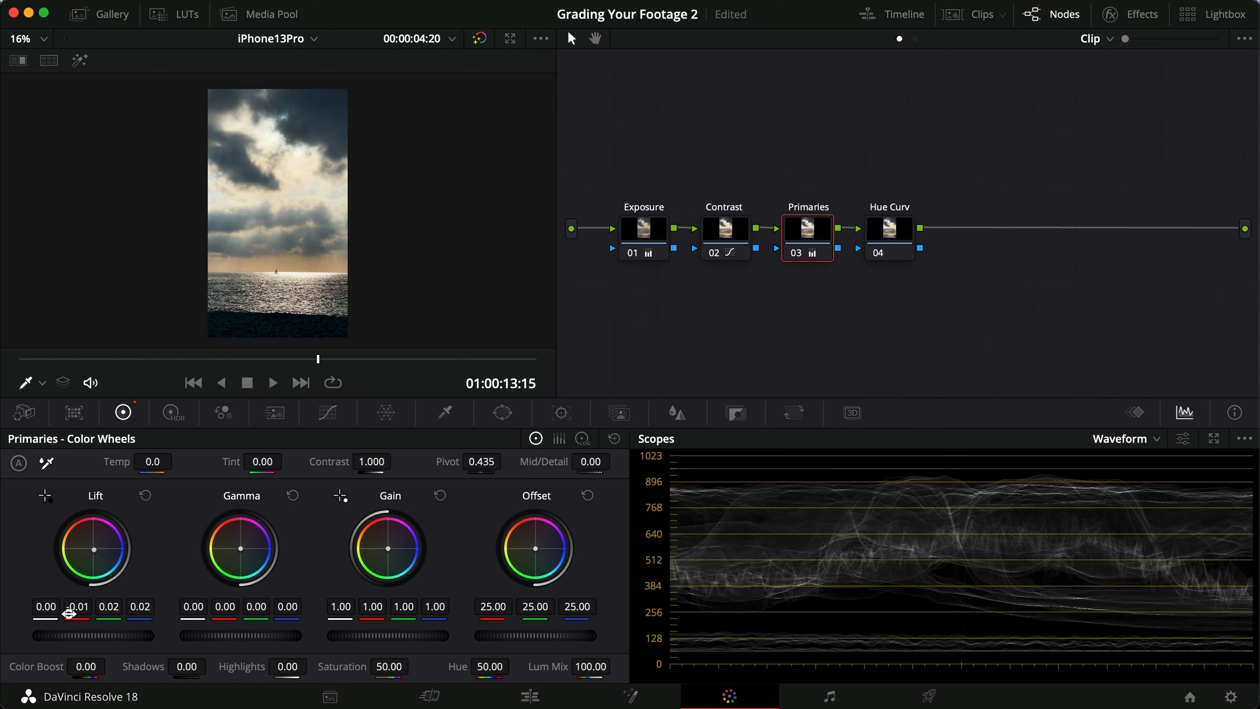
Step: Compare the graded and ungraded seascape in full screen, and save the project
{"action": "key", "text": "super+d"}
{"action": "key", "text": "super+f"}
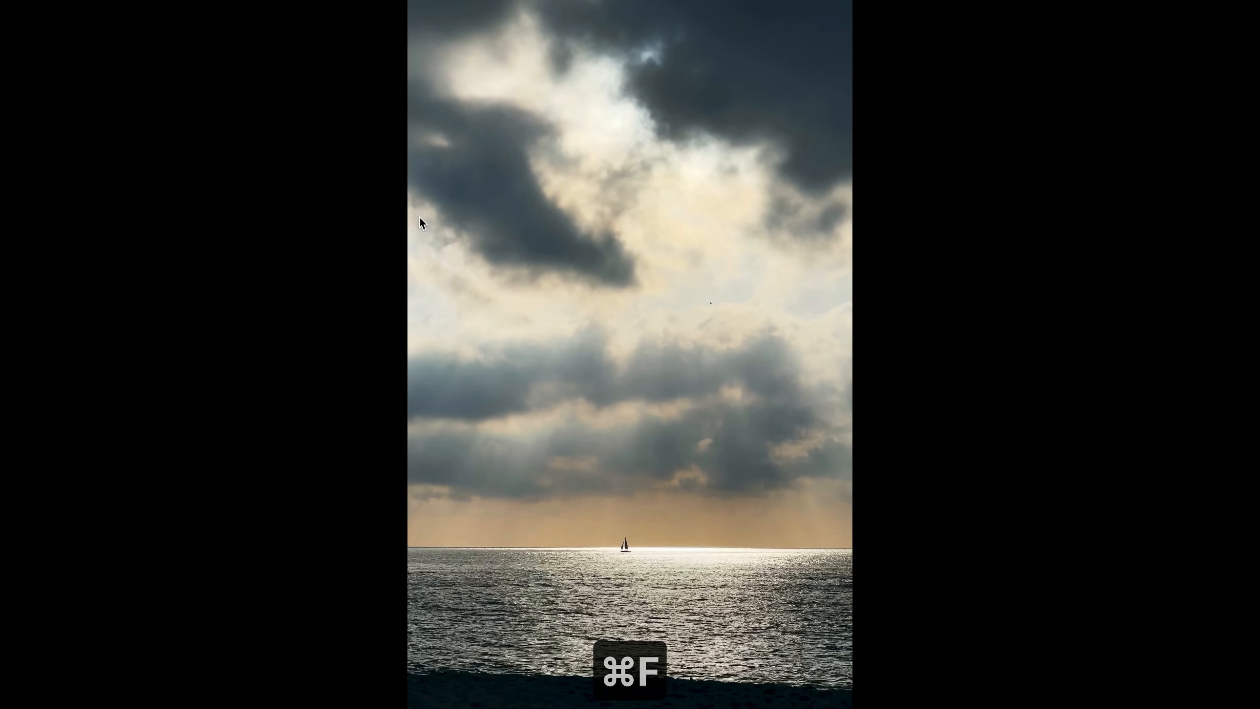
{"action": "key", "text": "super+f"}
{"action": "key", "text": "super+f"}
{"action": "key", "text": "super+d"}
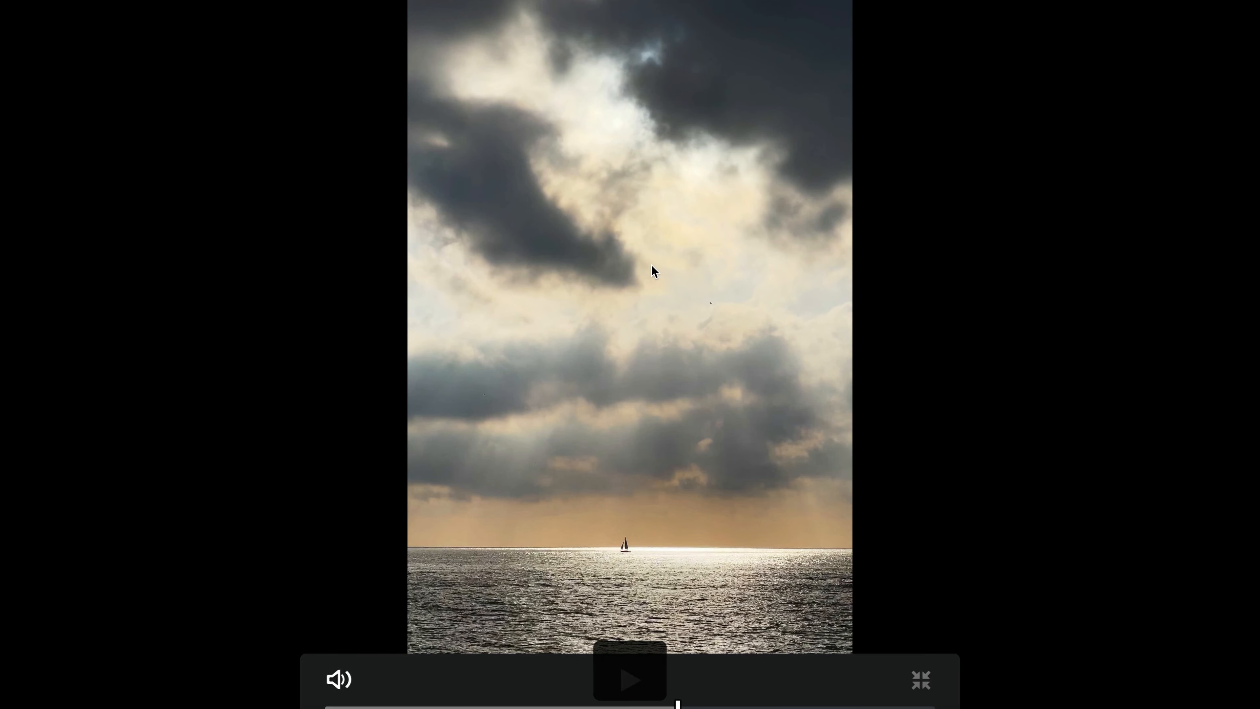
{"action": "key", "text": "super+f"}
{"action": "key", "text": "super+d"}
{"action": "key", "text": "super+s"}
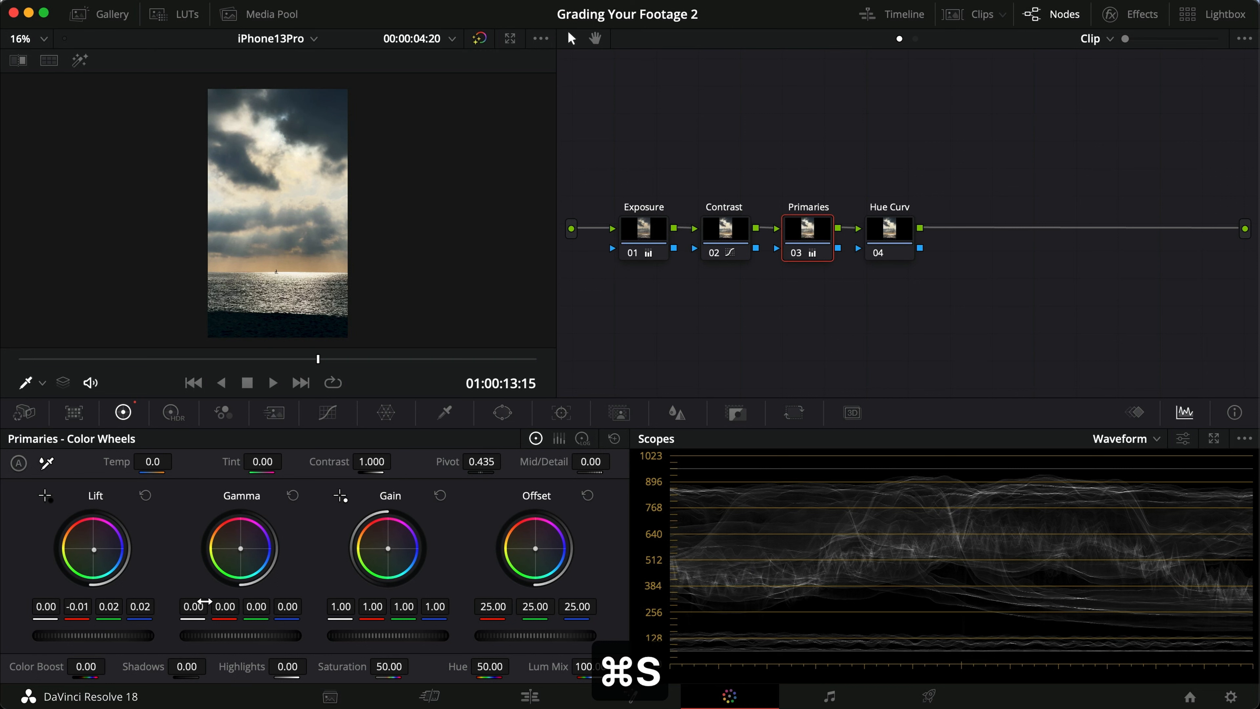
Step: Set the Primaries node's Gamma to red 0.05, green 0.03 and blue -0.01, compare the grade in full screen, and save
{"action": "left_click_drag", "start_coordinate": [225, 605], "coordinate": [315, 610]}
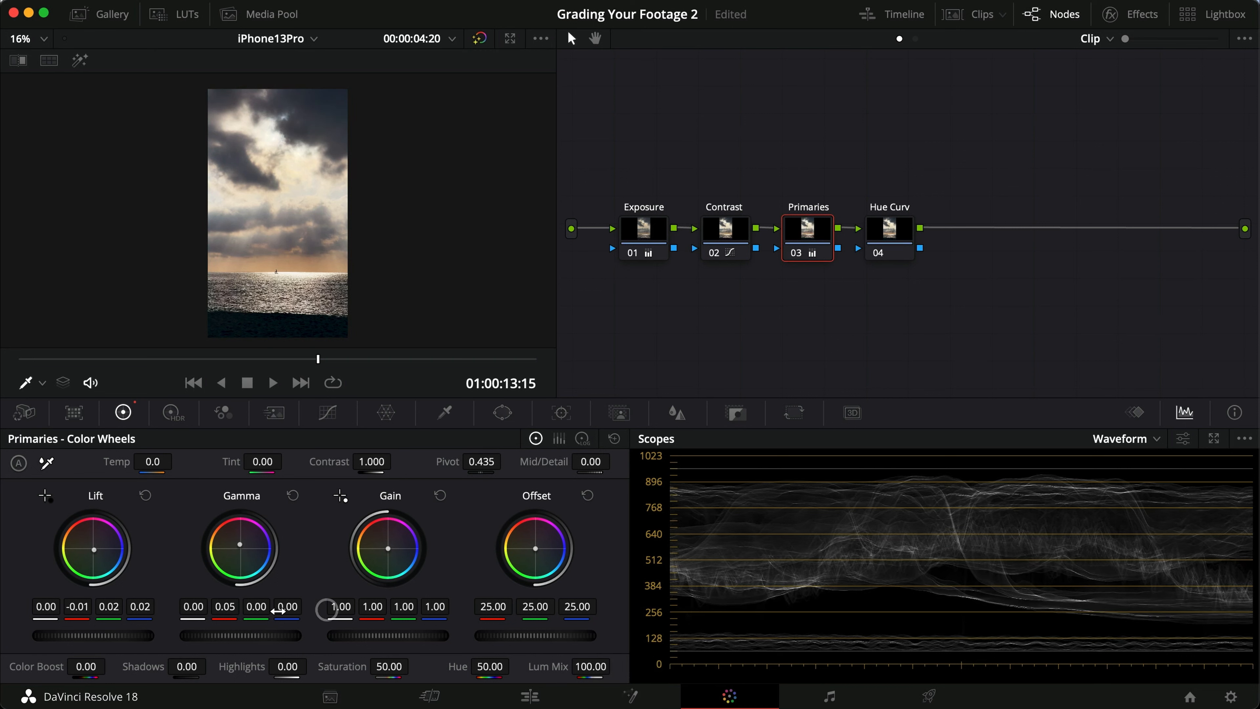
{"action": "mouse_move", "coordinate": [253, 612]}
{"action": "left_mouse_down"}
{"action": "mouse_move", "coordinate": [308, 609]}
{"action": "mouse_move", "coordinate": [270, 617]}
{"action": "left_mouse_up"}
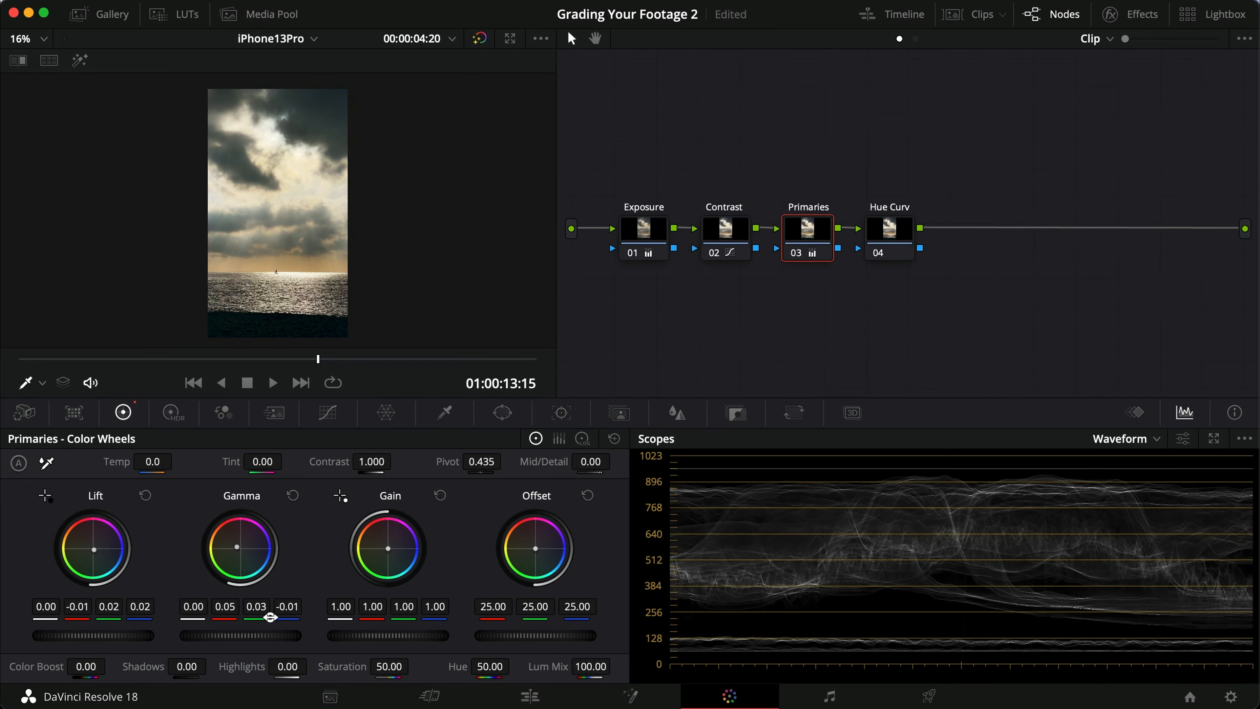
{"action": "key", "text": "super+f"}
{"action": "key", "text": "super+d"}
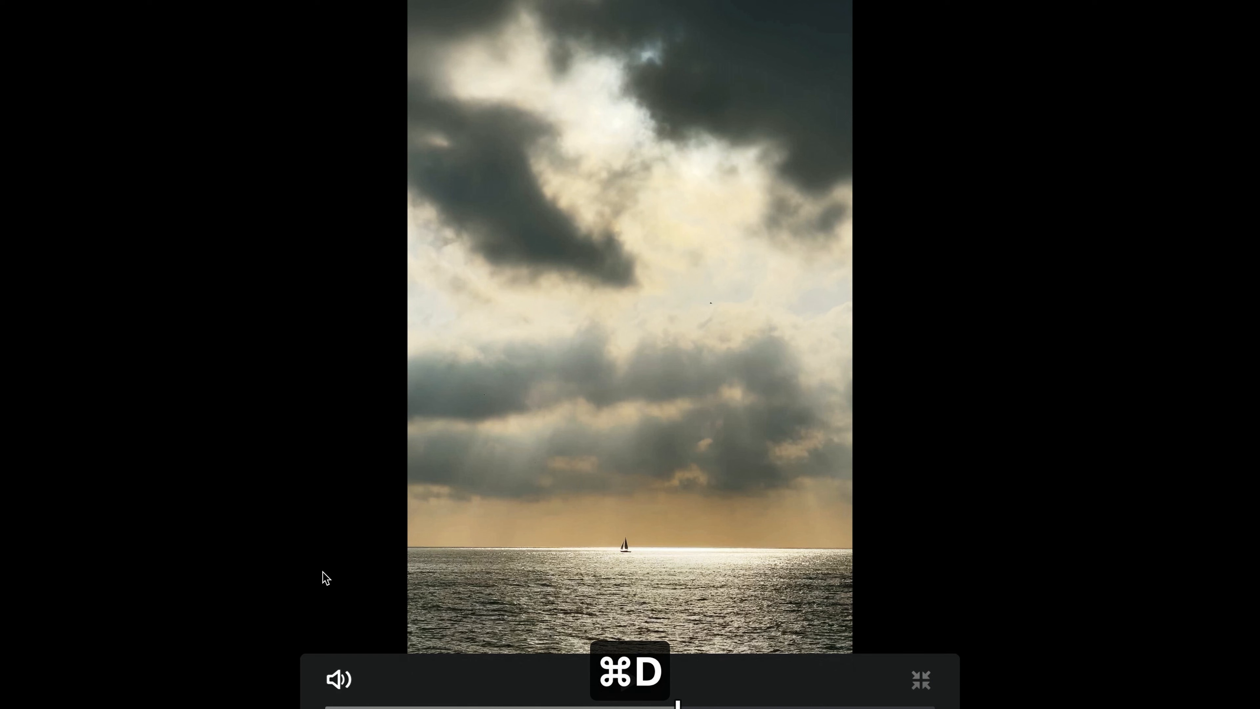
{"action": "key", "text": "super+f"}
{"action": "key", "text": "super+s"}
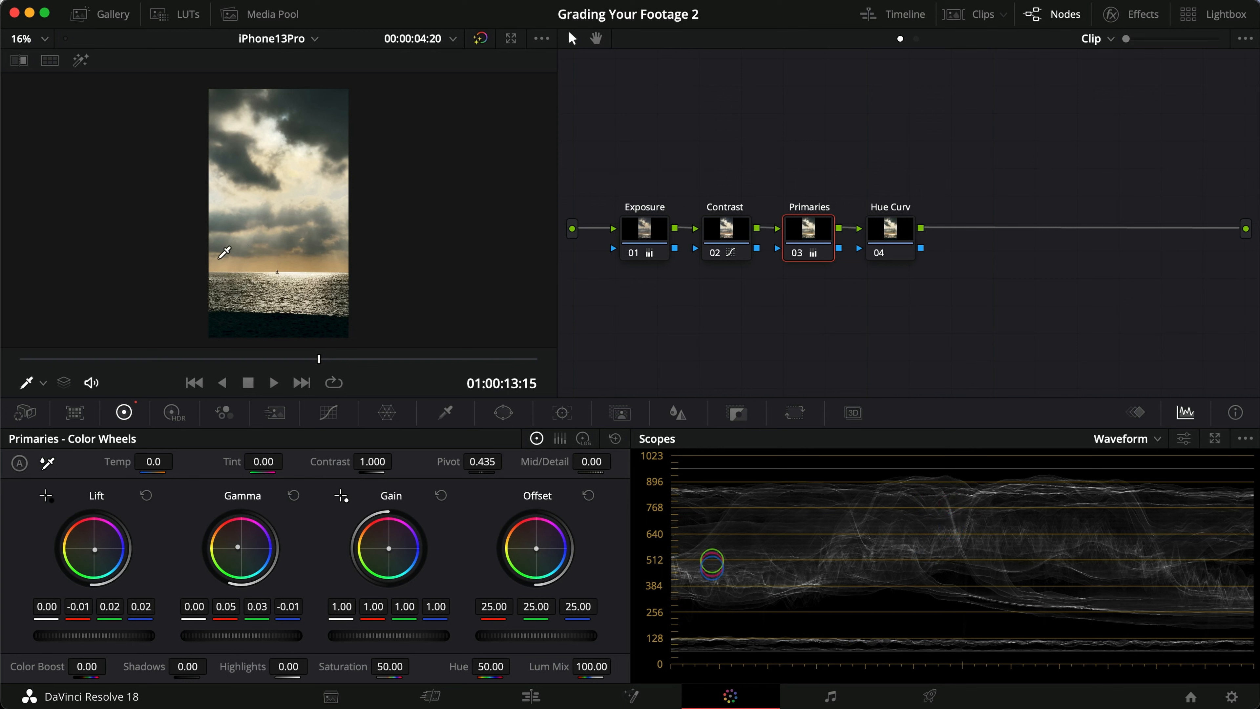
Step: Warm the bright areas by setting the Primaries node's Gain to red 1.26, green 1.15 and blue 0.97
{"action": "left_click_drag", "start_coordinate": [367, 607], "coordinate": [391, 607]}
{"action": "left_click_drag", "start_coordinate": [500, 600], "coordinate": [479, 600]}
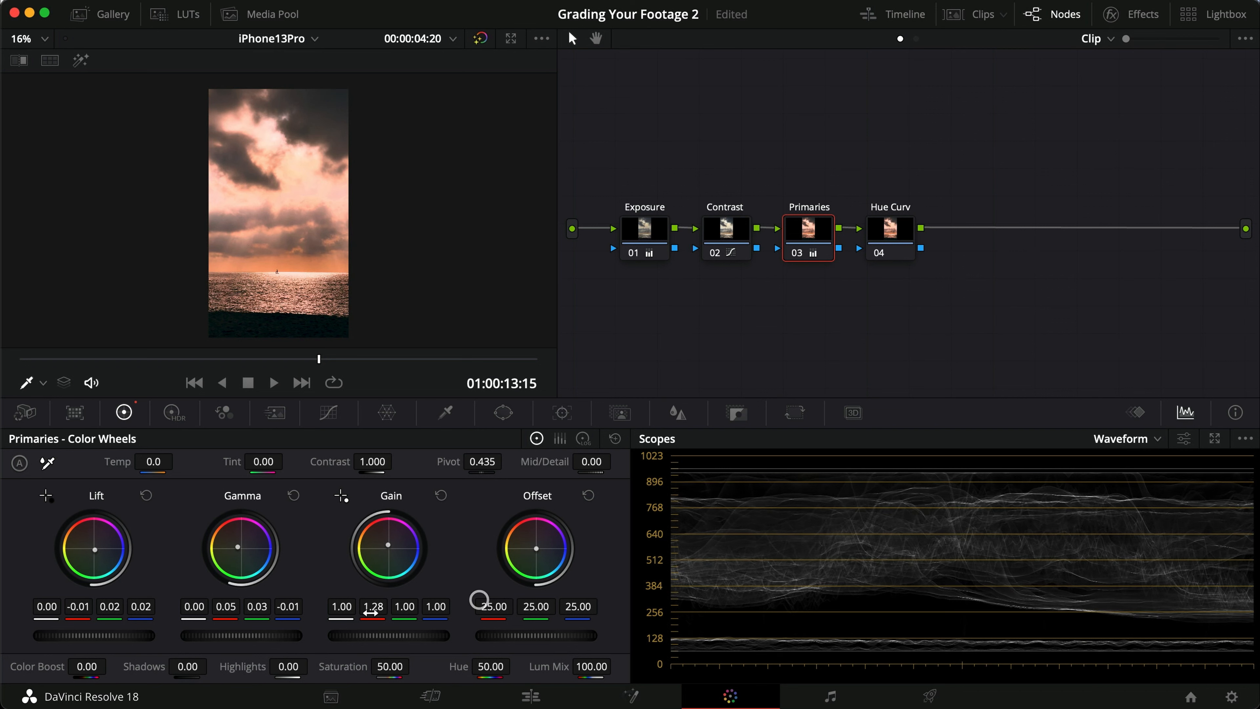
{"action": "mouse_move", "coordinate": [394, 612]}
{"action": "left_mouse_down"}
{"action": "mouse_move", "coordinate": [467, 612]}
{"action": "mouse_move", "coordinate": [412, 610]}
{"action": "left_mouse_up"}
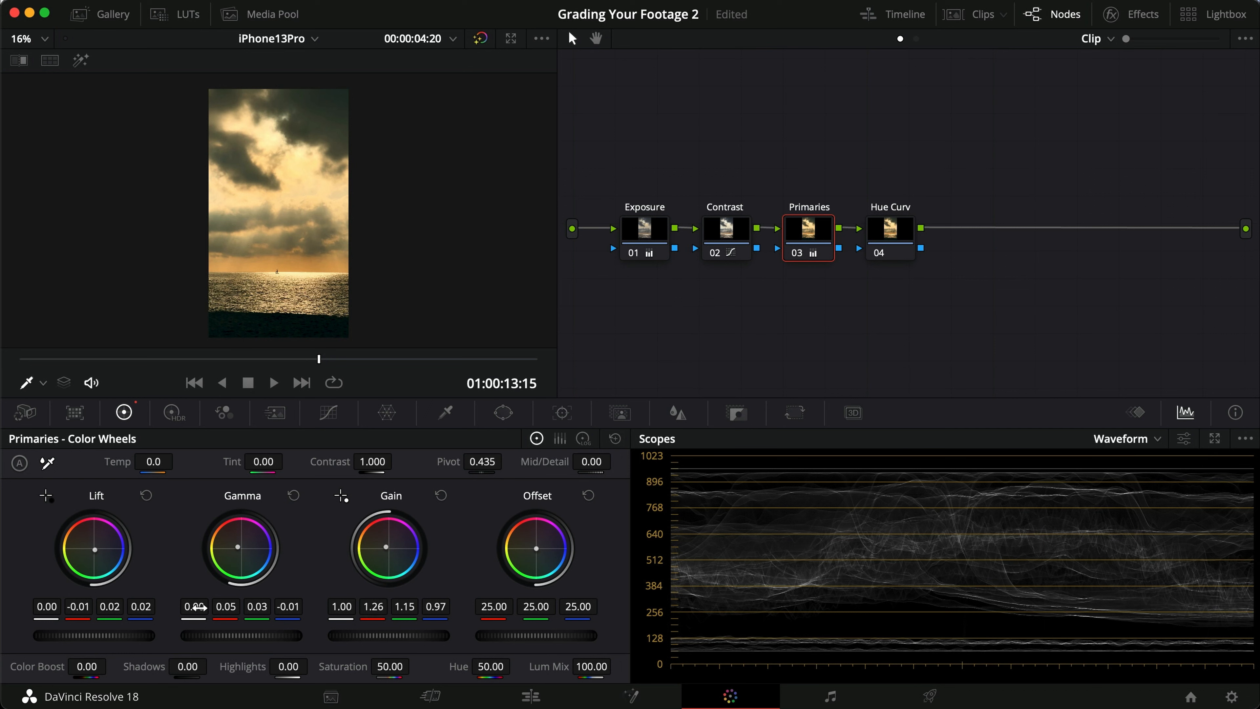
Step: Reduce the Primaries node's Gamma to red 0.03 and green 0.00 with blue at -0.01, and compare the grade in full screen
{"action": "left_click_drag", "start_coordinate": [227, 604], "coordinate": [193, 604]}
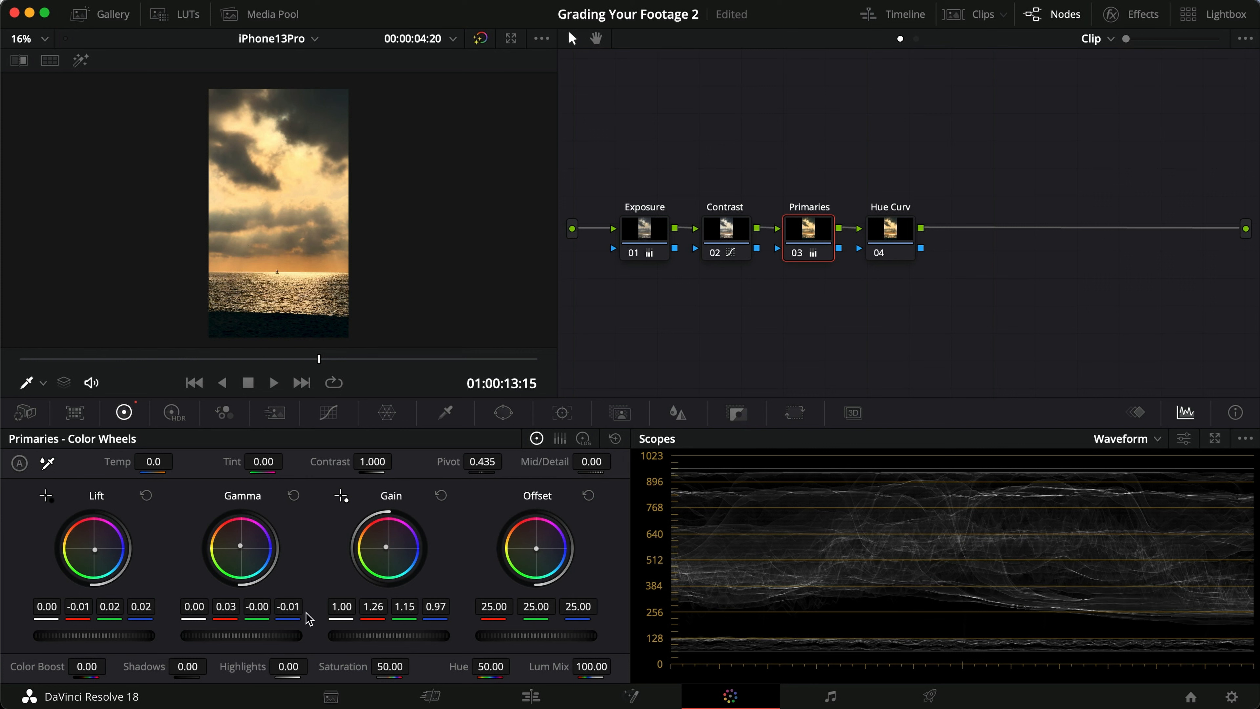
{"action": "mouse_move", "coordinate": [279, 605]}
{"action": "left_mouse_down"}
{"action": "mouse_move", "coordinate": [261, 604]}
{"action": "mouse_move", "coordinate": [310, 606]}
{"action": "mouse_move", "coordinate": [287, 605]}
{"action": "left_mouse_up"}
{"action": "mouse_move", "coordinate": [230, 609]}
{"action": "left_mouse_down"}
{"action": "mouse_move", "coordinate": [253, 604]}
{"action": "mouse_move", "coordinate": [217, 611]}
{"action": "left_mouse_up"}
{"action": "key", "text": "super+f"}
{"action": "key", "text": "super+d"}
{"action": "key", "text": "super+d"}
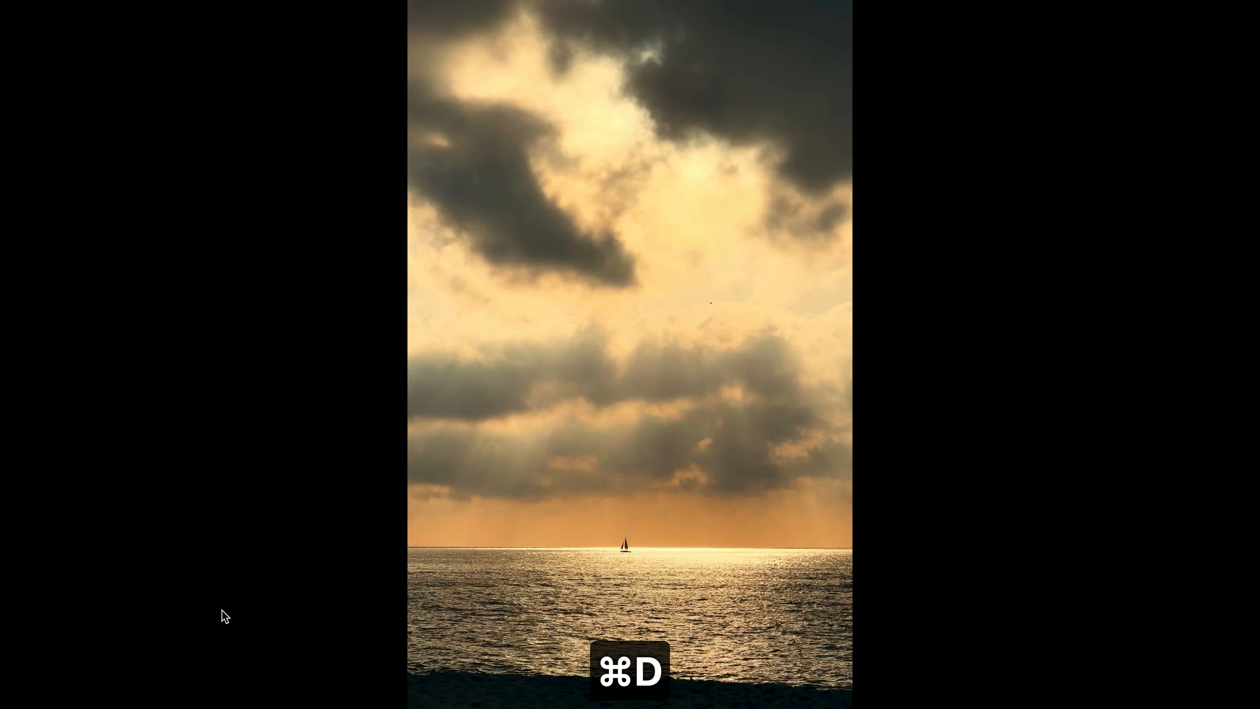
{"action": "key", "text": "super+f"}
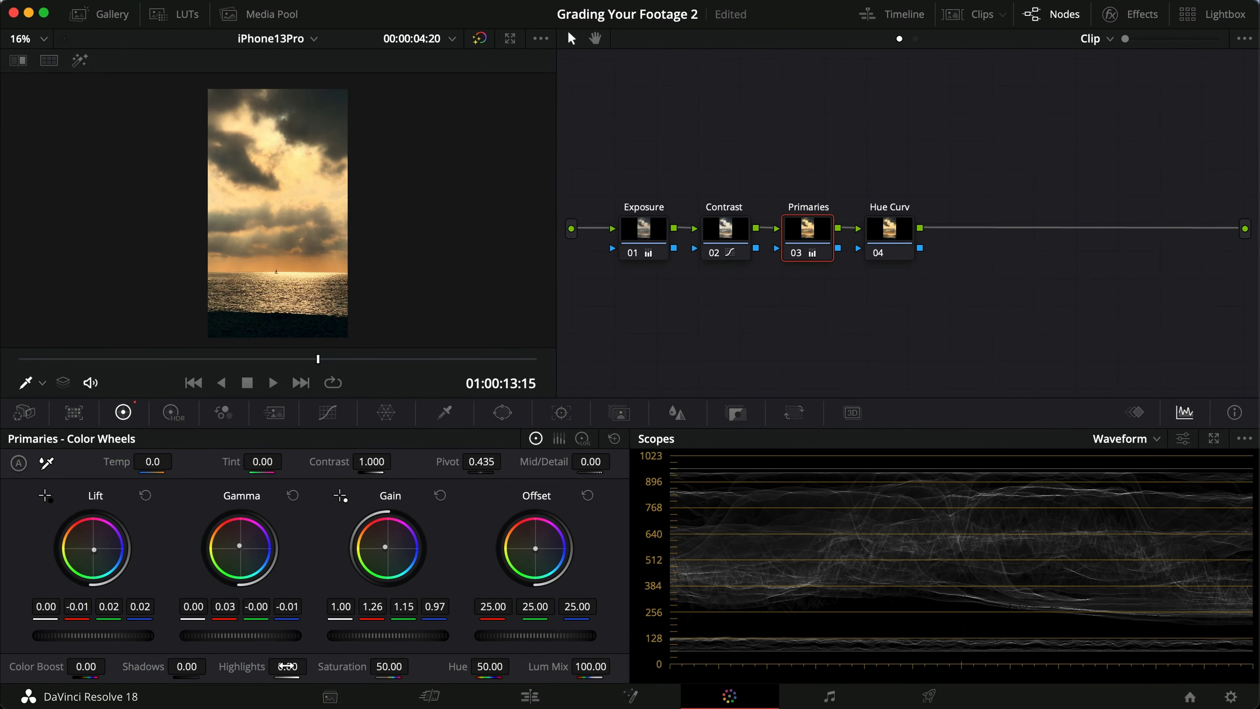
Step: Make room before the Hue Curv node and insert a new serial node after Primaries
{"action": "left_click_drag", "start_coordinate": [905, 230], "coordinate": [980, 231]}
{"action": "left_click", "coordinate": [801, 233]}
{"action": "key", "text": "alt+s"}
{"action": "left_click", "coordinate": [887, 234]}
{"action": "left_click_drag", "start_coordinate": [888, 238], "coordinate": [881, 237]}
Step: Label the new node "High / Shad" and switch its primaries controls to the Log wheels
{"action": "right_click", "coordinate": [882, 235]}
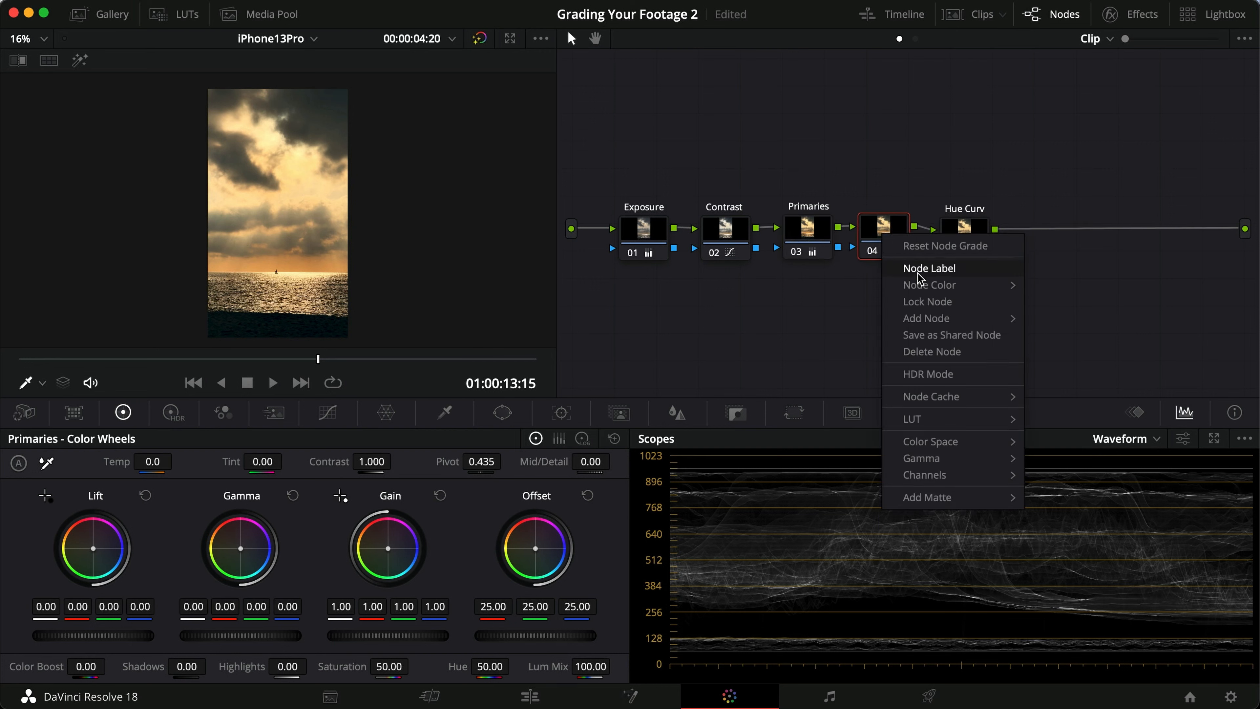
{"action": "left_click", "coordinate": [918, 270]}
{"action": "type", "text": "High"}
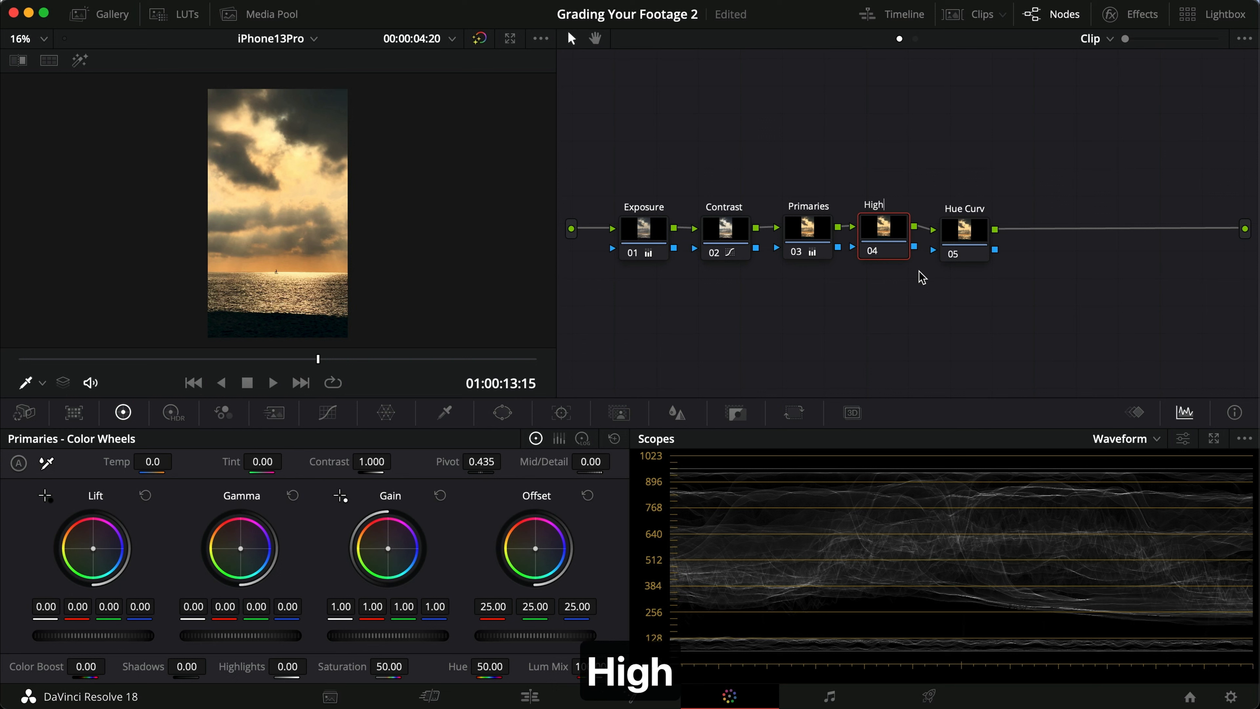
{"action": "type", "text": " / Shad"}
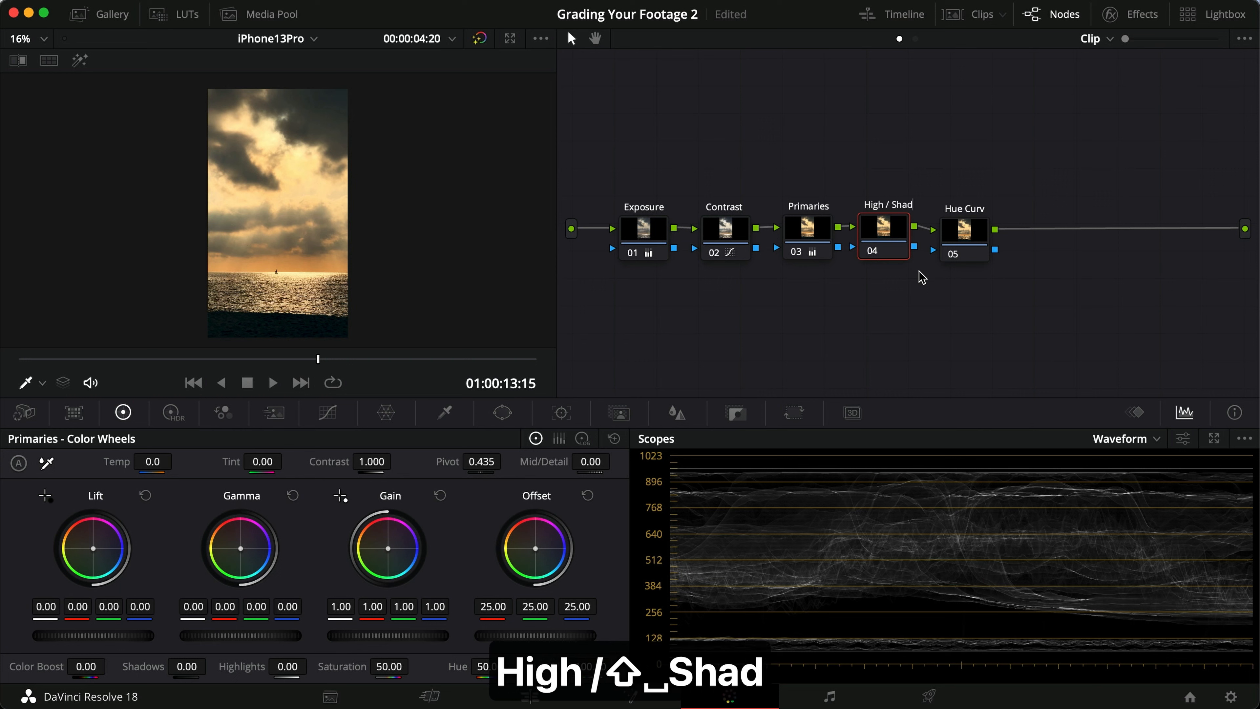
{"action": "key", "text": "Return"}
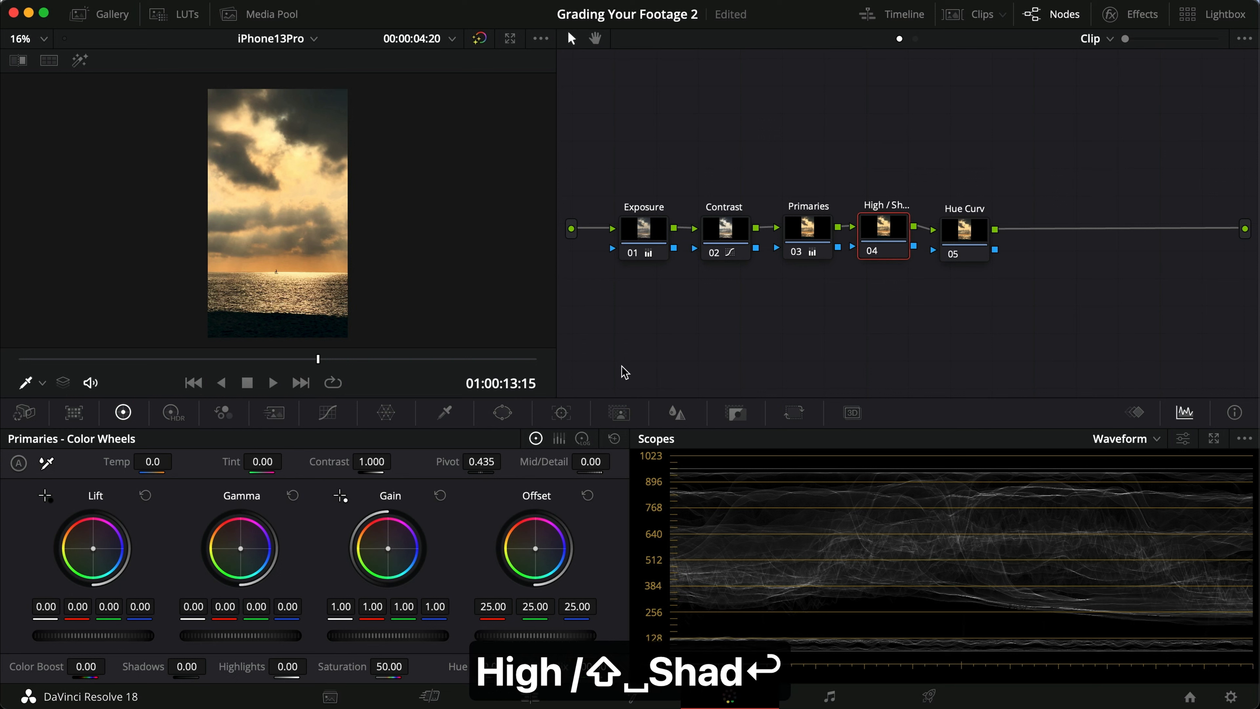
{"action": "left_click", "coordinate": [582, 438]}
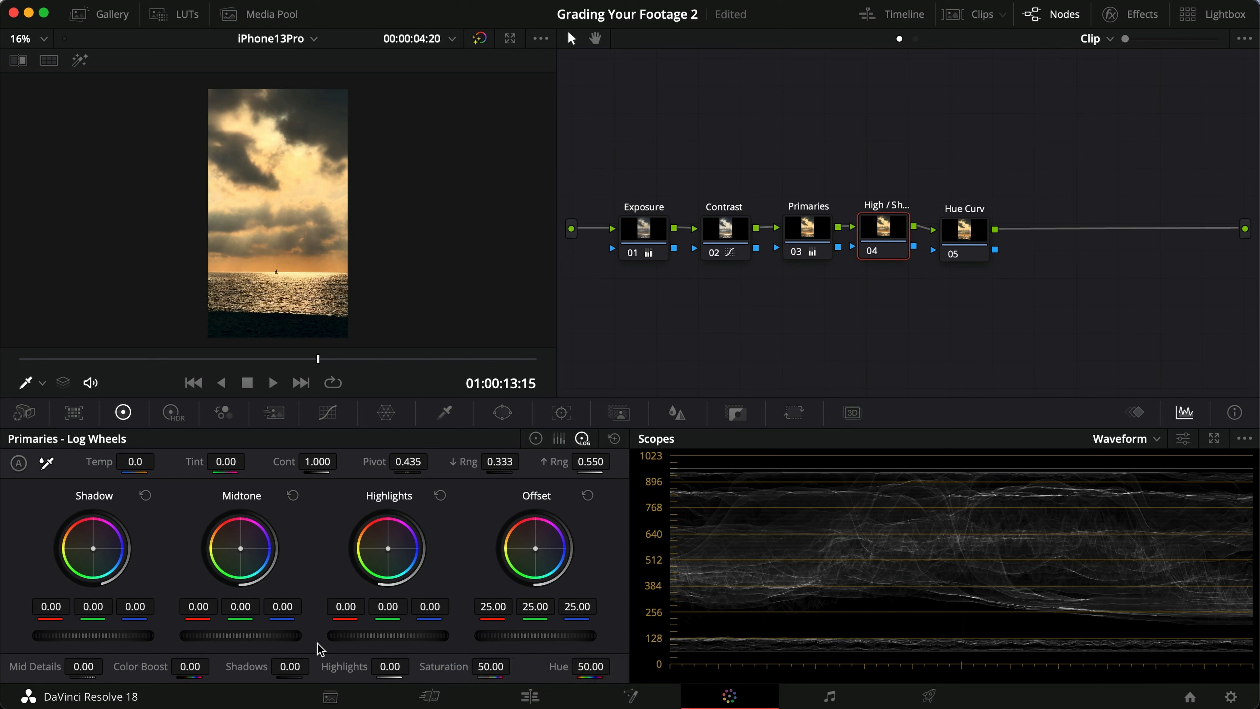
Step: On the High / Shad node, set the Log Highlights to 0.04 and Shadow to 0.10, and lower the Midtone slightly
{"action": "left_click_drag", "start_coordinate": [377, 638], "coordinate": [416, 640]}
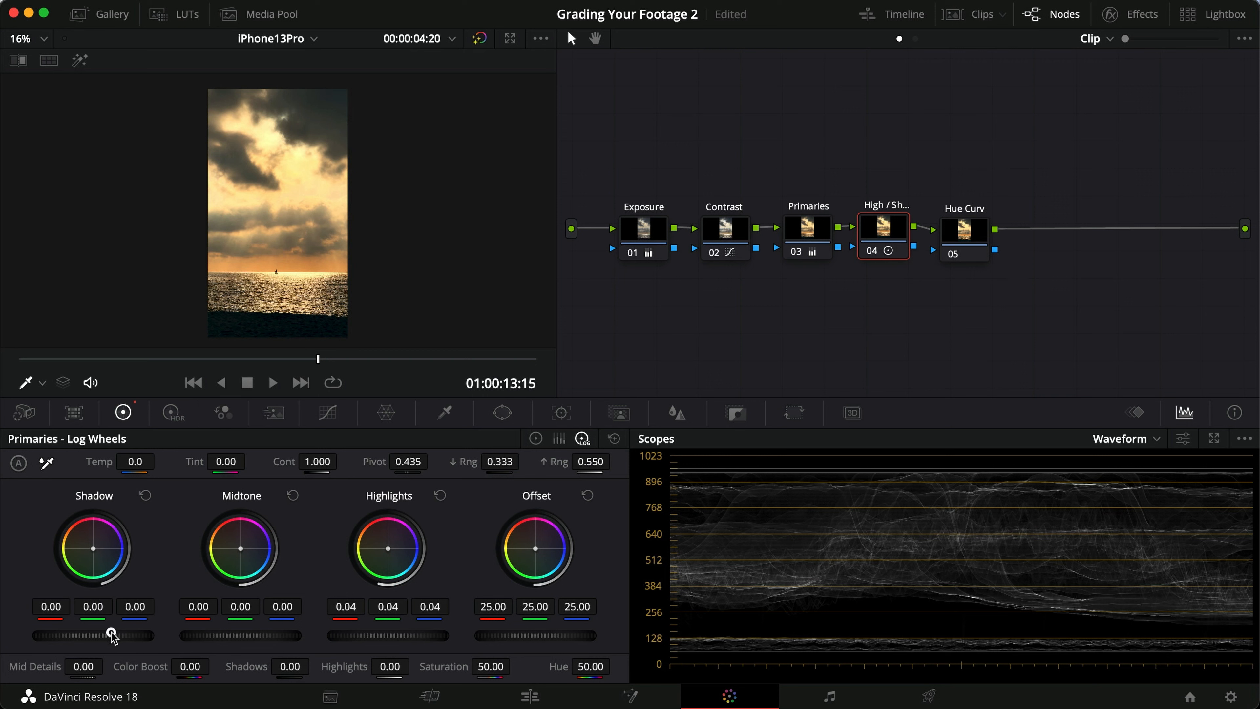
{"action": "left_click_drag", "start_coordinate": [101, 638], "coordinate": [170, 638]}
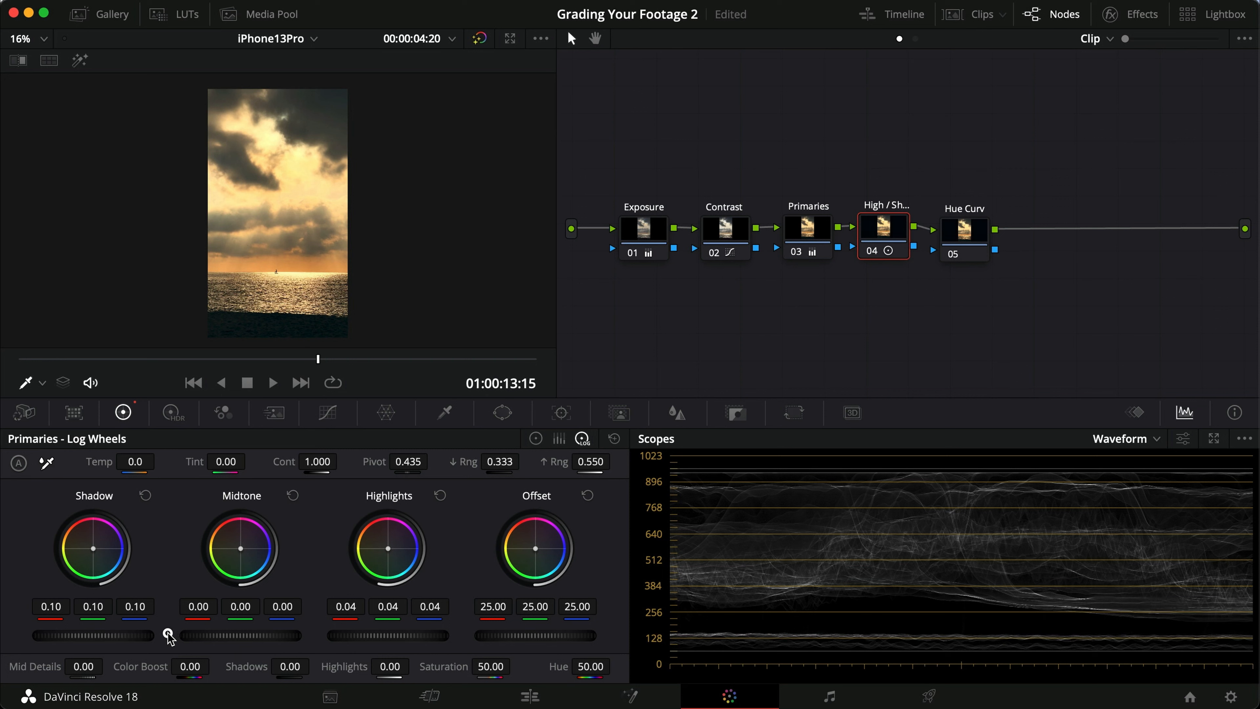
{"action": "left_click_drag", "start_coordinate": [239, 637], "coordinate": [212, 638]}
Step: Compare the image with and without the High / Shad node in full screen and save the project
{"action": "key", "text": "super+d"}
{"action": "key", "text": "super+f"}
{"action": "key", "text": "super+d"}
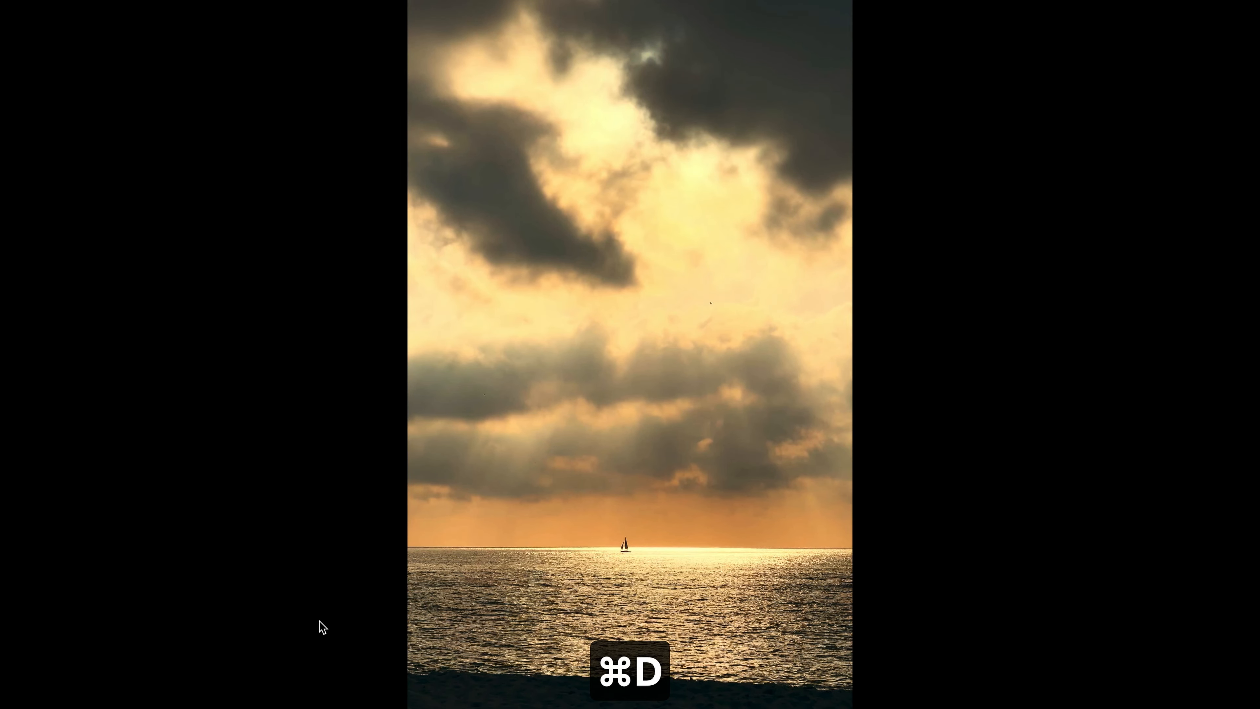
{"action": "key", "text": "super+f"}
{"action": "key", "text": "super+s"}
Step: Select the Hue Curv node and add isolating anchor points in the green and magenta ranges of its Hue Vs Hue curve
{"action": "left_click", "coordinate": [809, 238]}
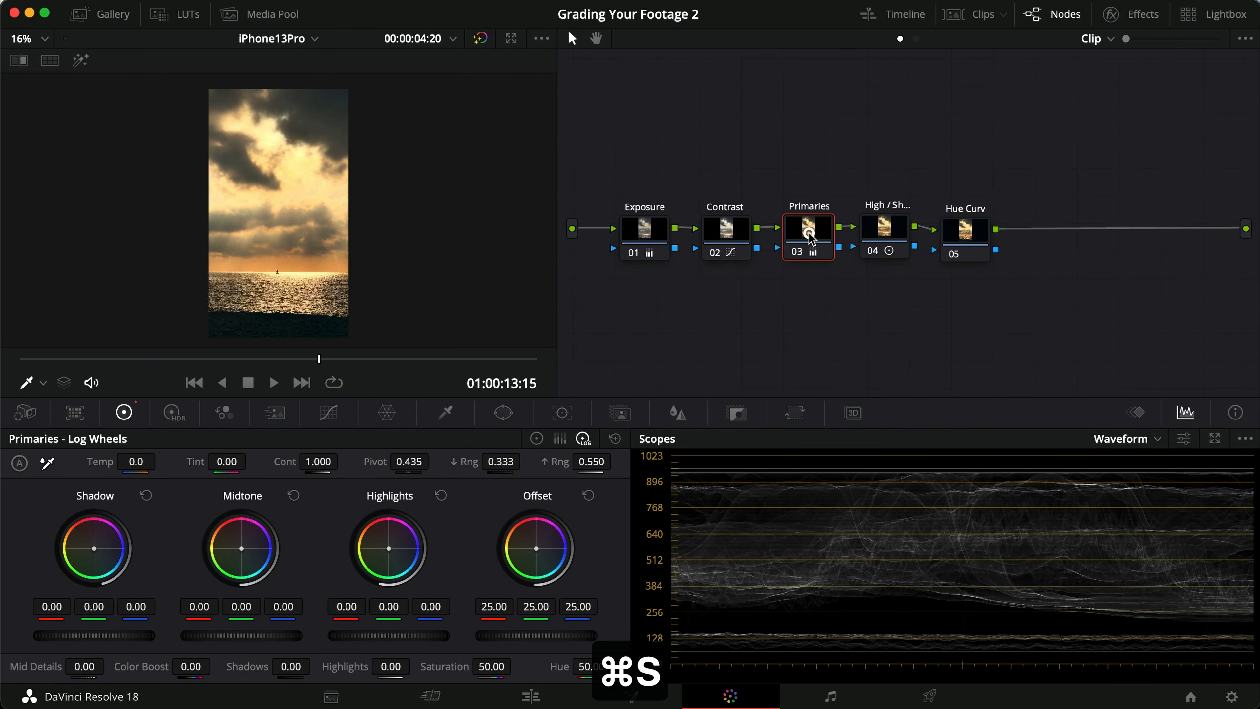
{"action": "left_click_drag", "start_coordinate": [965, 233], "coordinate": [967, 230]}
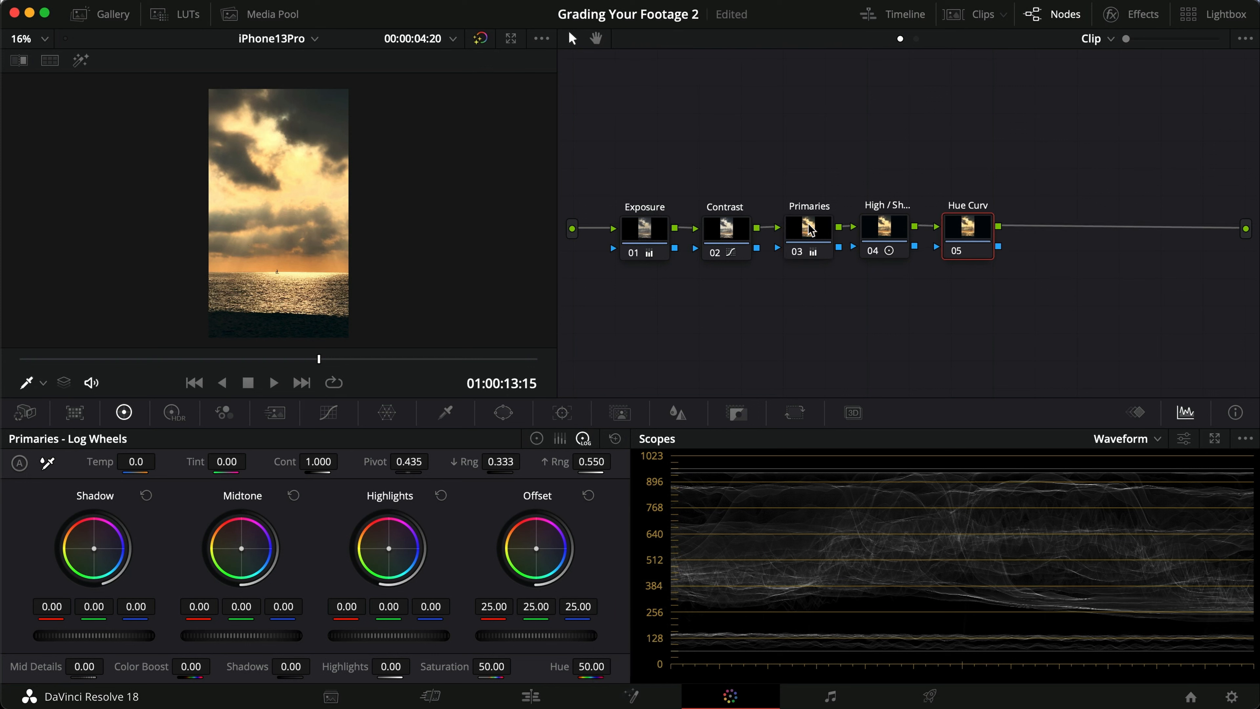
{"action": "left_click", "coordinate": [328, 412]}
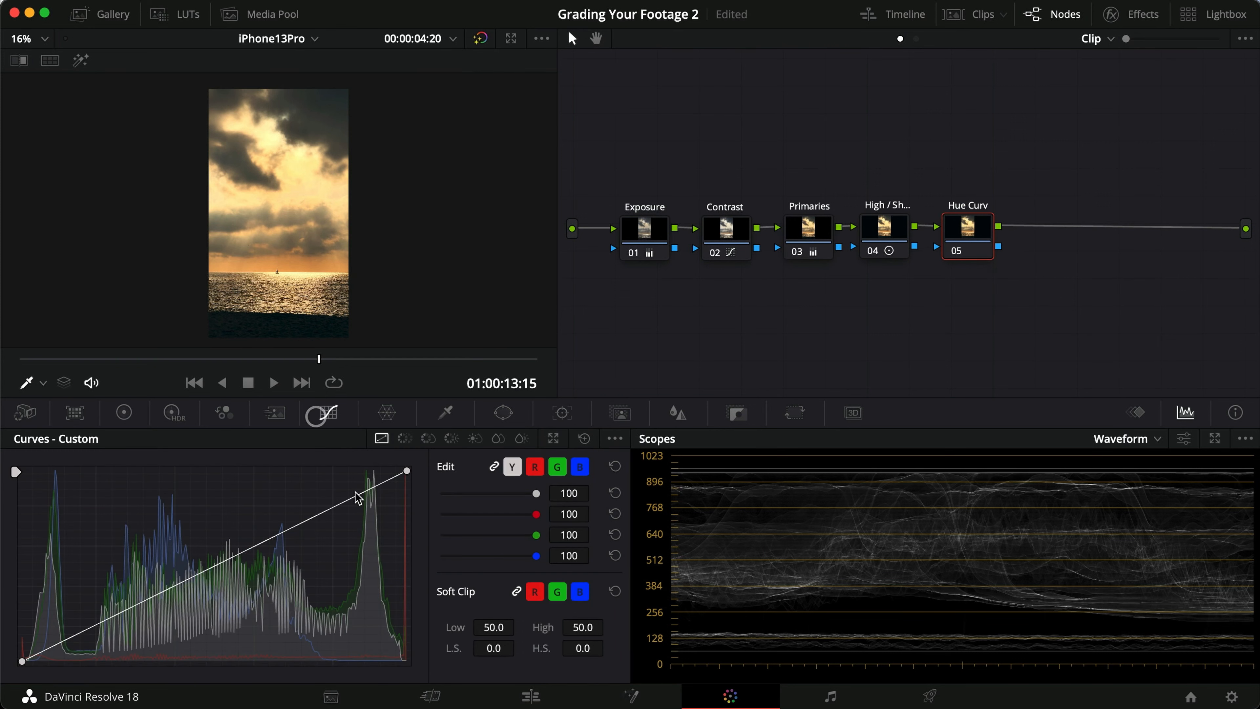
{"action": "left_click", "coordinate": [407, 437]}
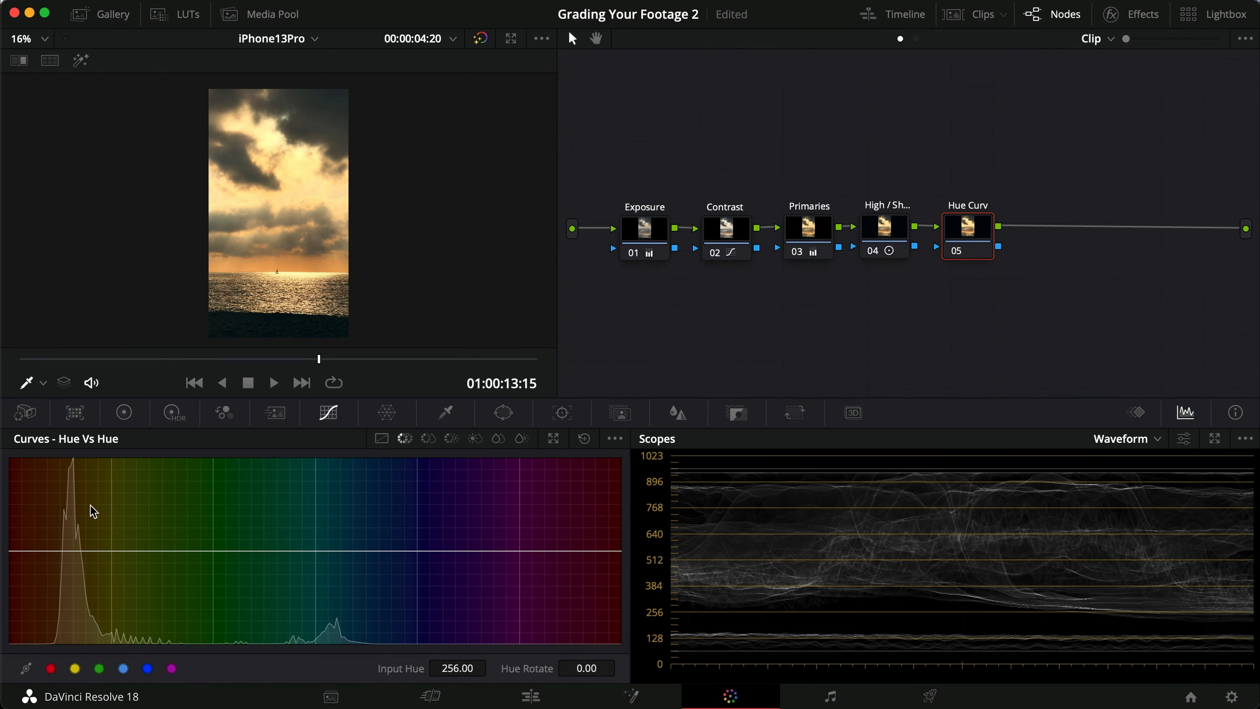
{"action": "left_click", "coordinate": [181, 549]}
{"action": "left_click", "coordinate": [544, 550]}
{"action": "left_click_drag", "start_coordinate": [544, 549], "coordinate": [544, 550]}
Step: Rotate the orange hues to -7.20 at input hue 291.71 on the Hue Vs Hue curve, checking the look in full screen
{"action": "left_click_drag", "start_coordinate": [68, 550], "coordinate": [68, 553]}
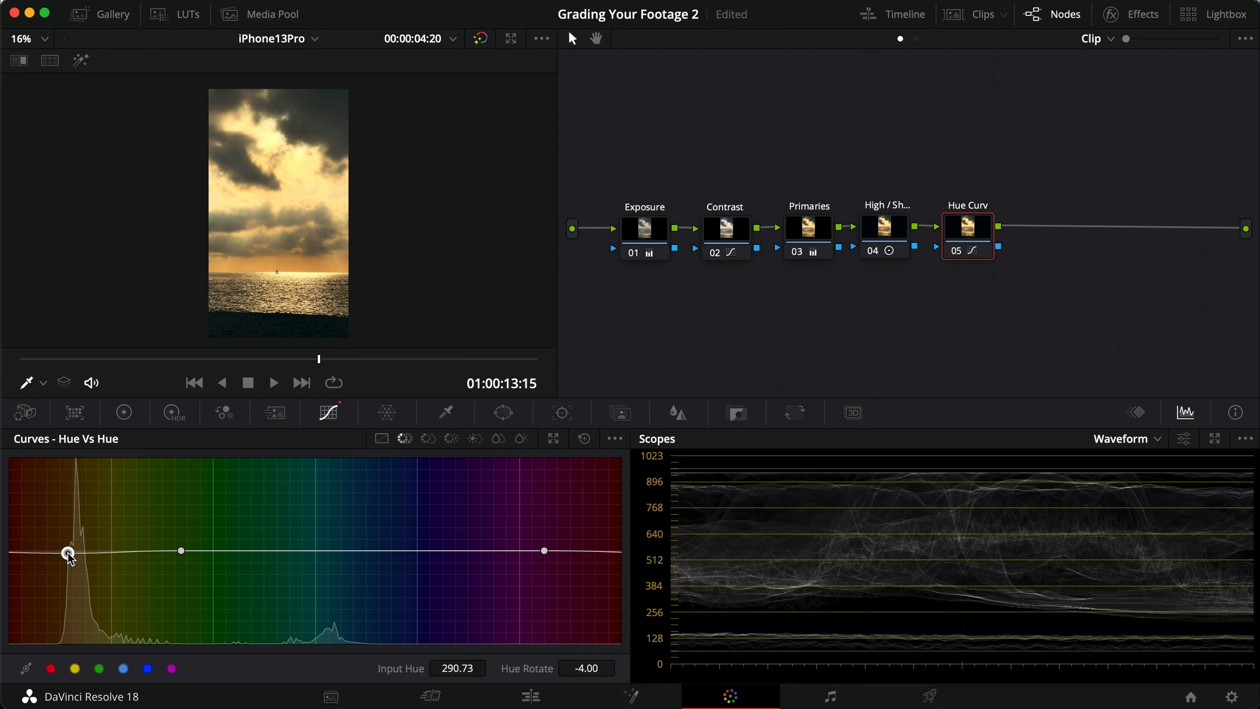
{"action": "key", "text": "super+f"}
{"action": "key", "text": "super+f"}
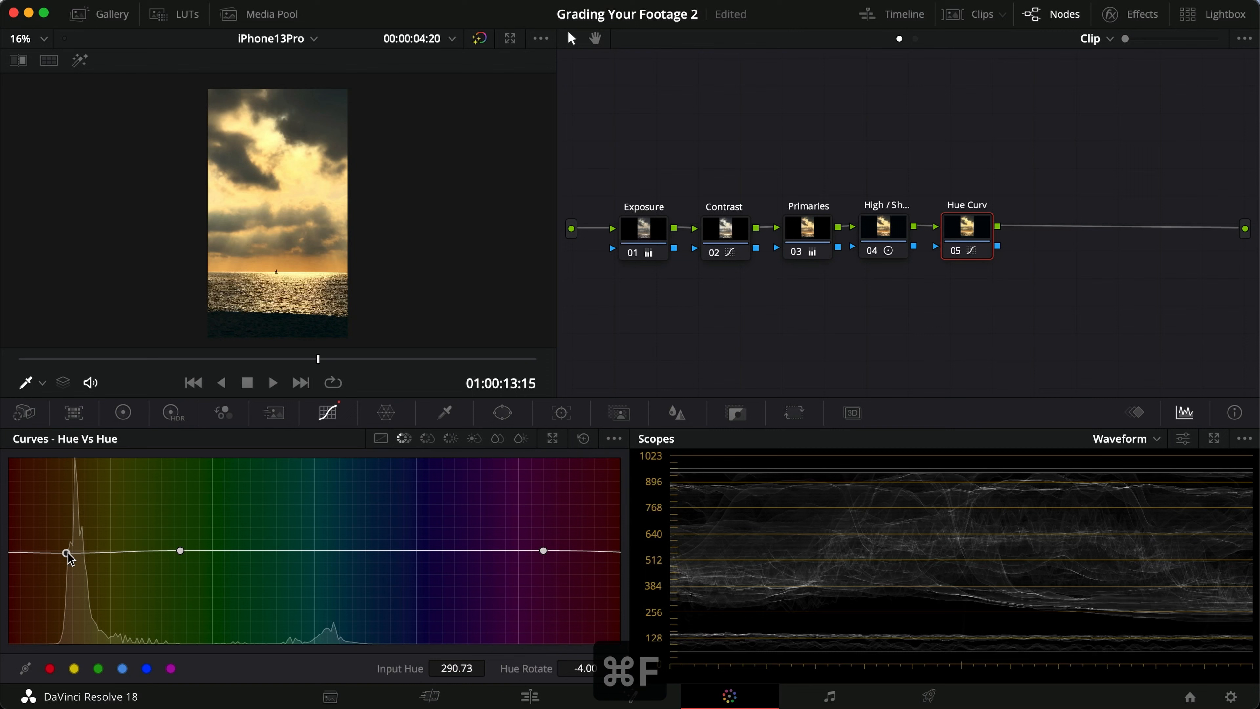
{"action": "left_click_drag", "start_coordinate": [67, 552], "coordinate": [68, 554]}
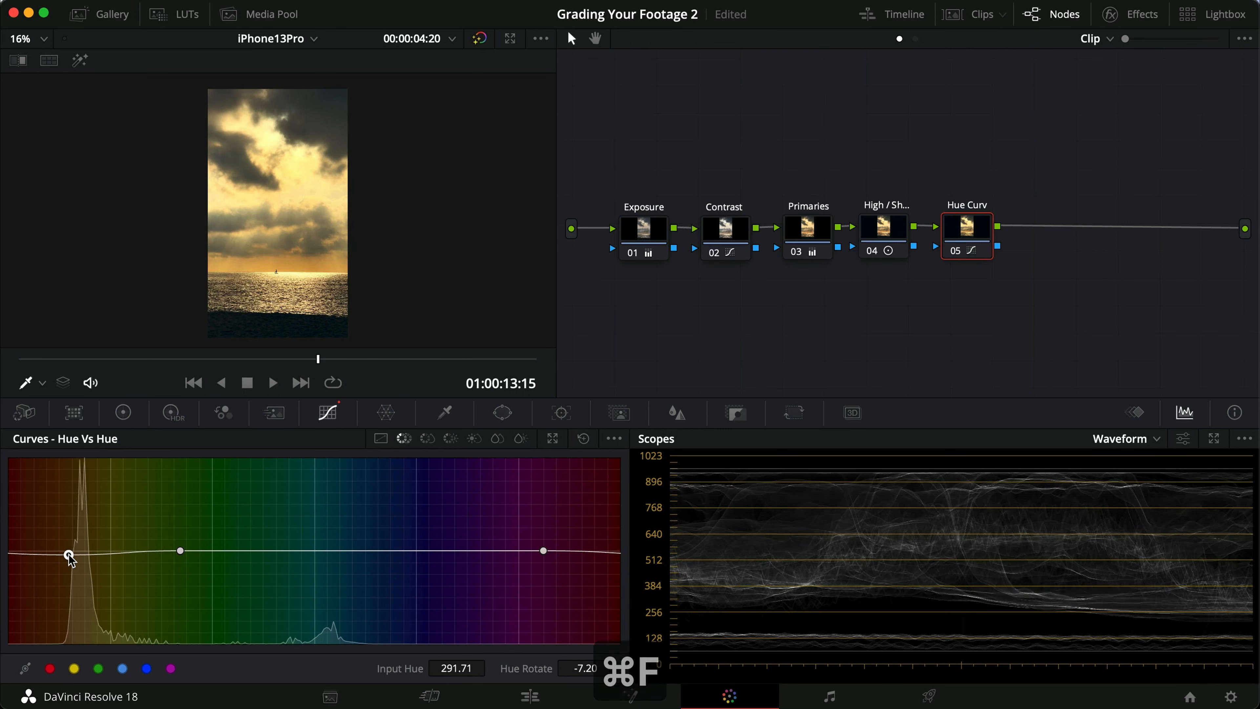
Step: On the Hue Vs Sat curve, anchor the green and magenta ranges and raise the orange saturation slightly at input hue 297.09
{"action": "left_click", "coordinate": [428, 440]}
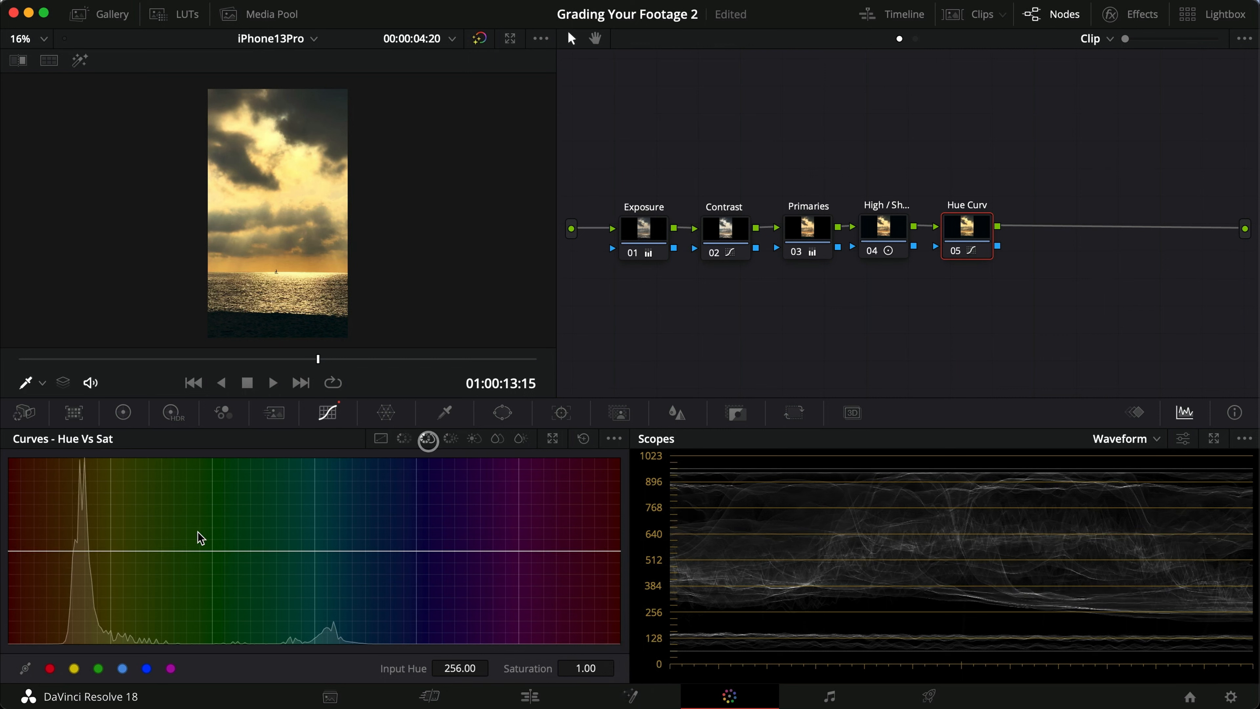
{"action": "left_click", "coordinate": [197, 551]}
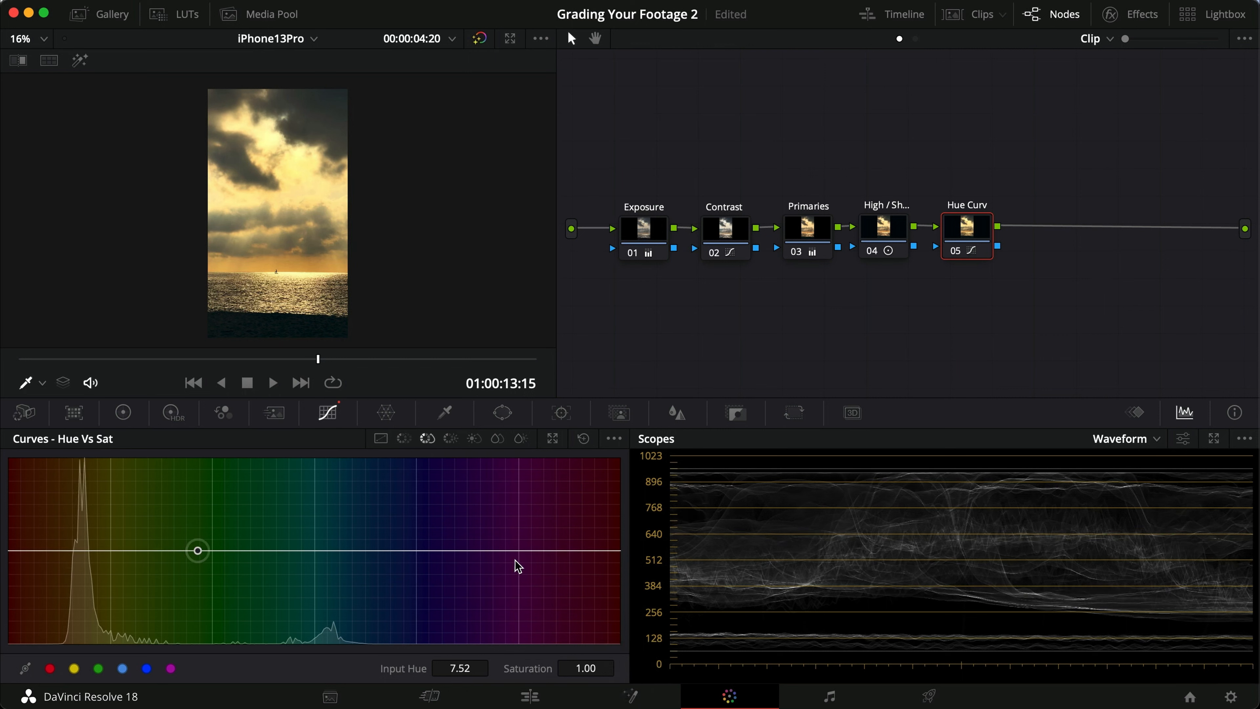
{"action": "left_click", "coordinate": [543, 551]}
{"action": "left_click_drag", "start_coordinate": [543, 552], "coordinate": [543, 551]}
{"action": "mouse_move", "coordinate": [78, 550]}
{"action": "left_mouse_down"}
{"action": "mouse_move", "coordinate": [75, 583]}
{"action": "mouse_move", "coordinate": [79, 525]}
{"action": "mouse_move", "coordinate": [81, 552]}
{"action": "left_mouse_up"}
{"action": "key", "text": "super+d"}
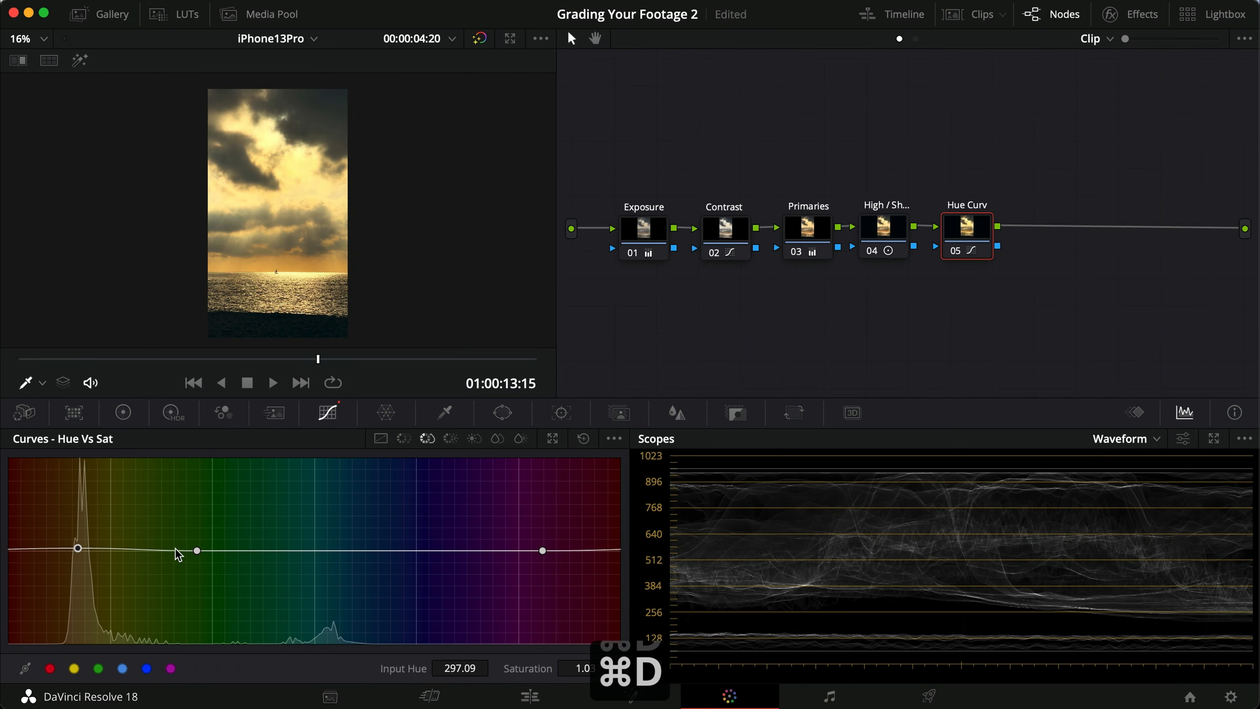
Step: On the Hue Vs Lum curve, anchor the purple and green ranges and place an orange point at input hue 296.11 with Lum Gain 1.00
{"action": "left_click", "coordinate": [450, 438]}
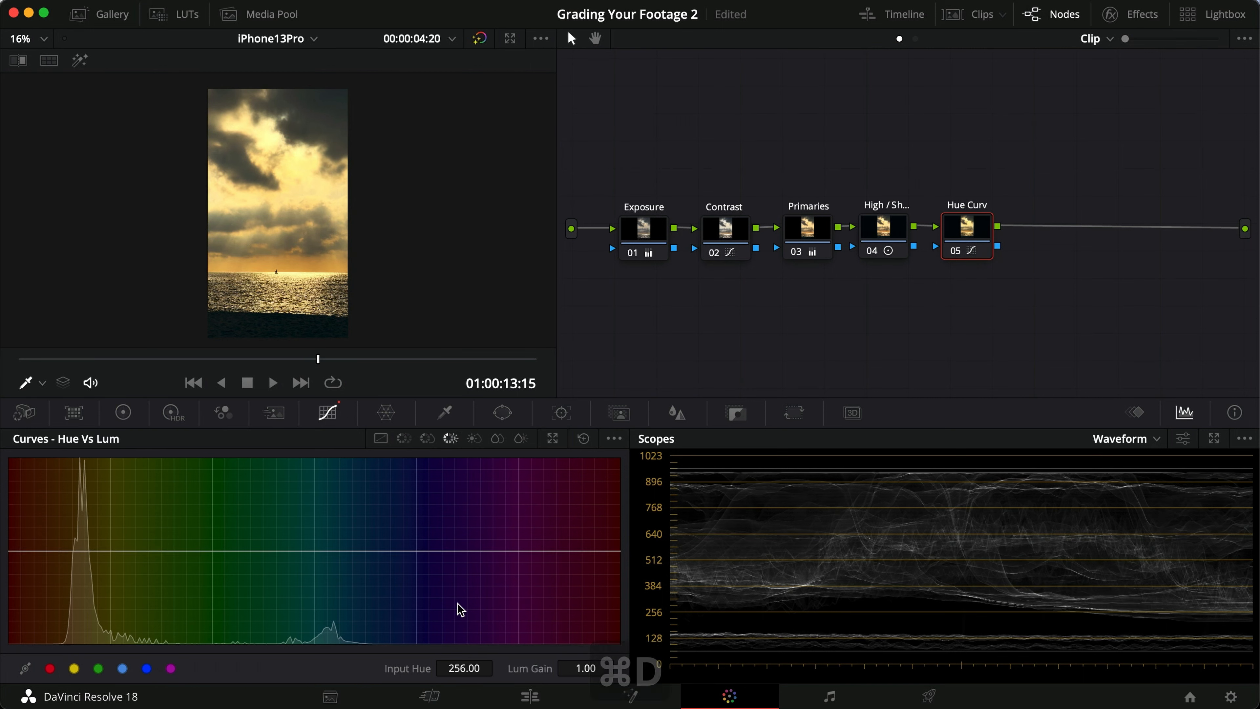
{"action": "left_click", "coordinate": [504, 550]}
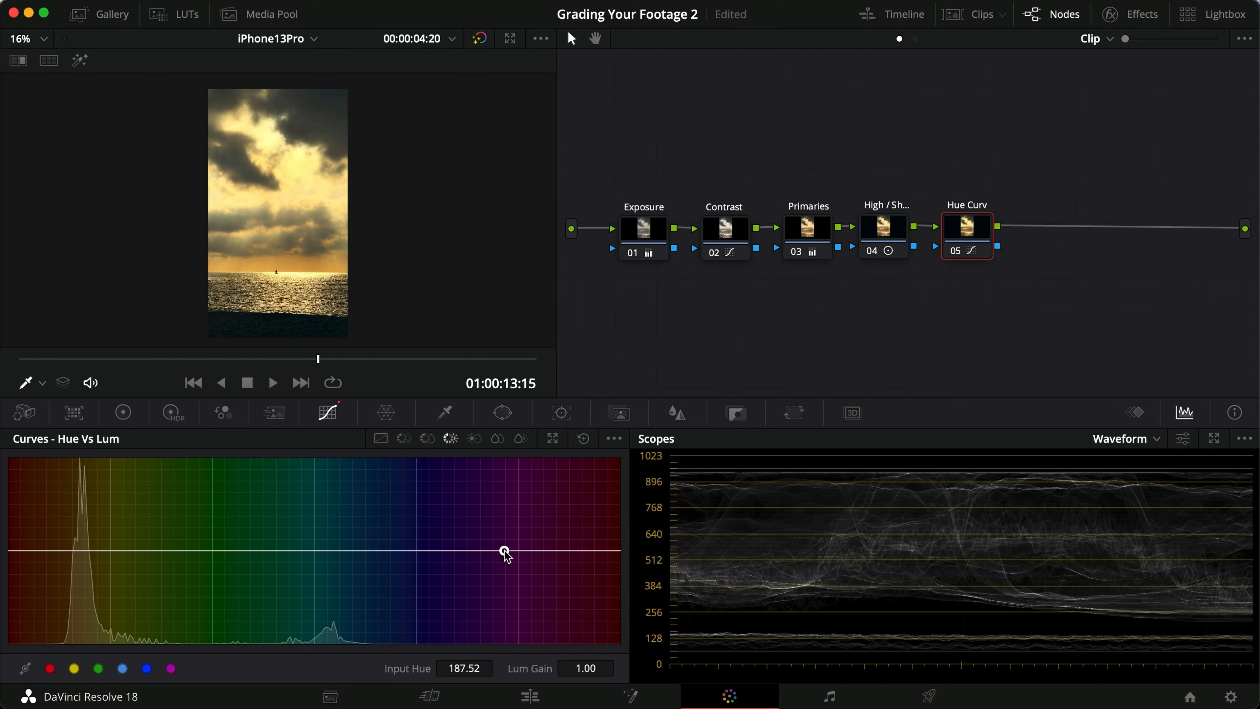
{"action": "left_click", "coordinate": [163, 550]}
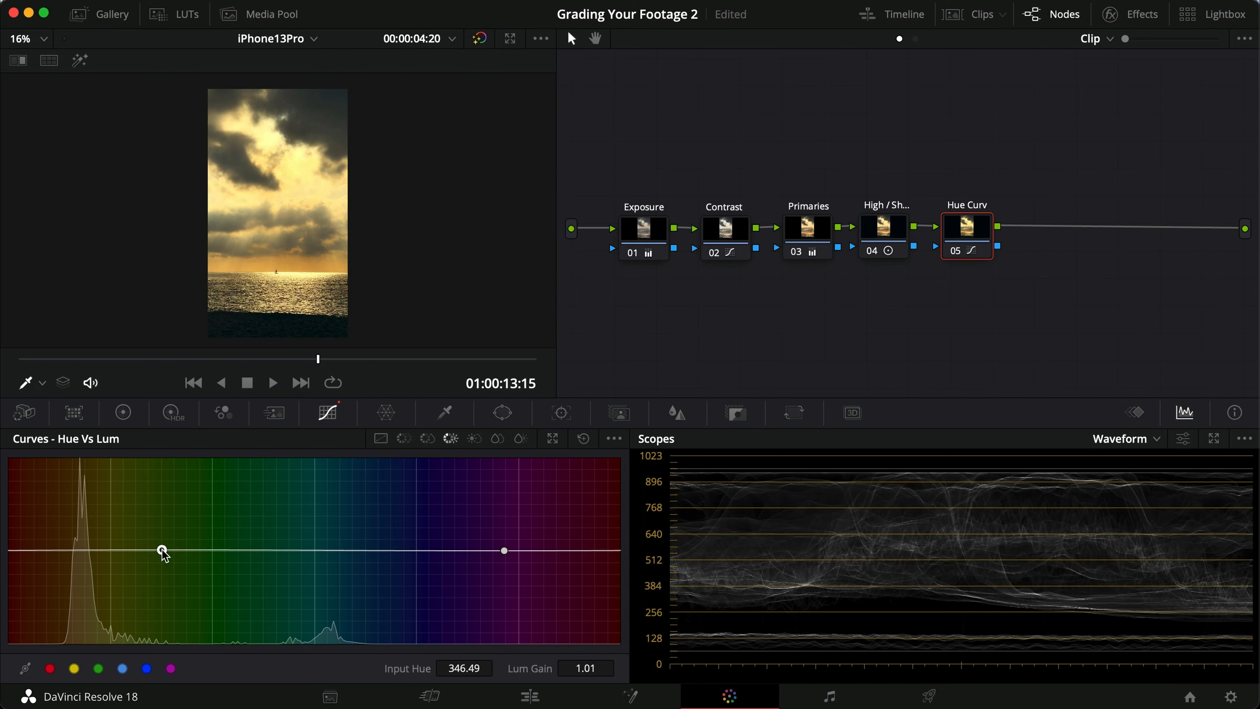
{"action": "left_click", "coordinate": [72, 551]}
{"action": "left_click_drag", "start_coordinate": [72, 551], "coordinate": [77, 551]}
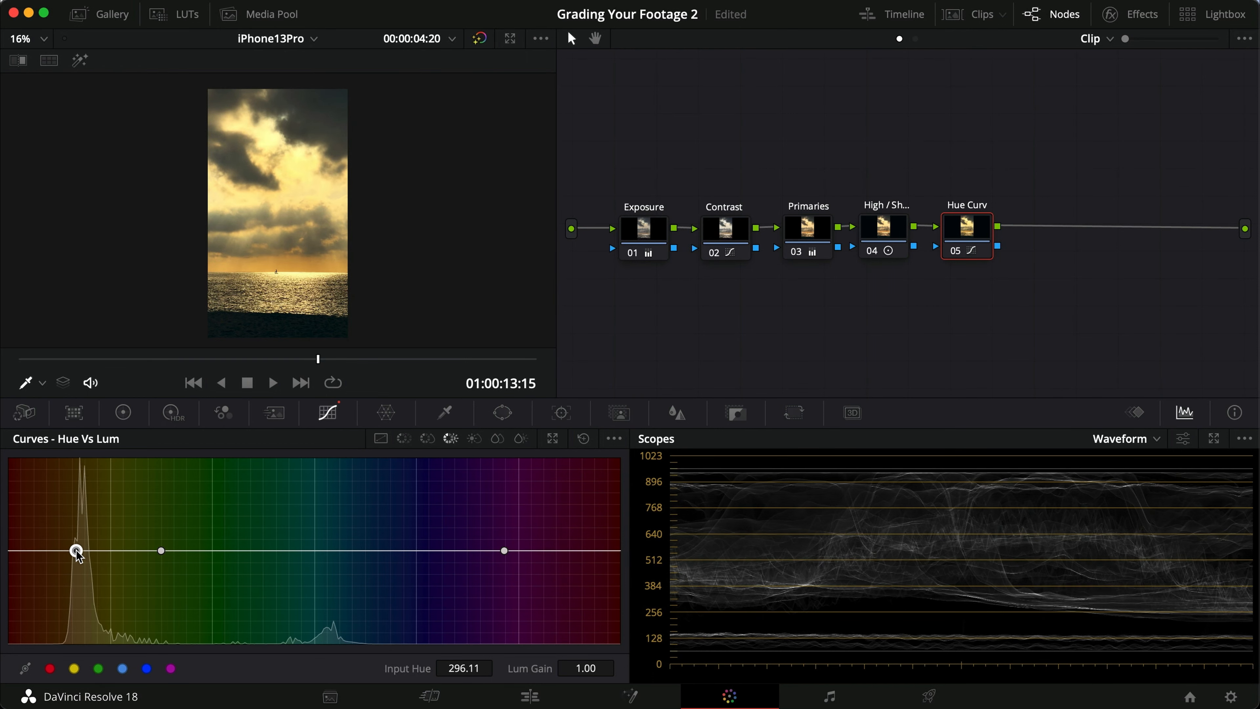
Step: Compare the image with and without the Hue Curv node in full screen
{"action": "key", "text": "super+f"}
{"action": "key", "text": "super+d"}
{"action": "key", "text": "super+d"}
{"action": "key", "text": "super+d"}
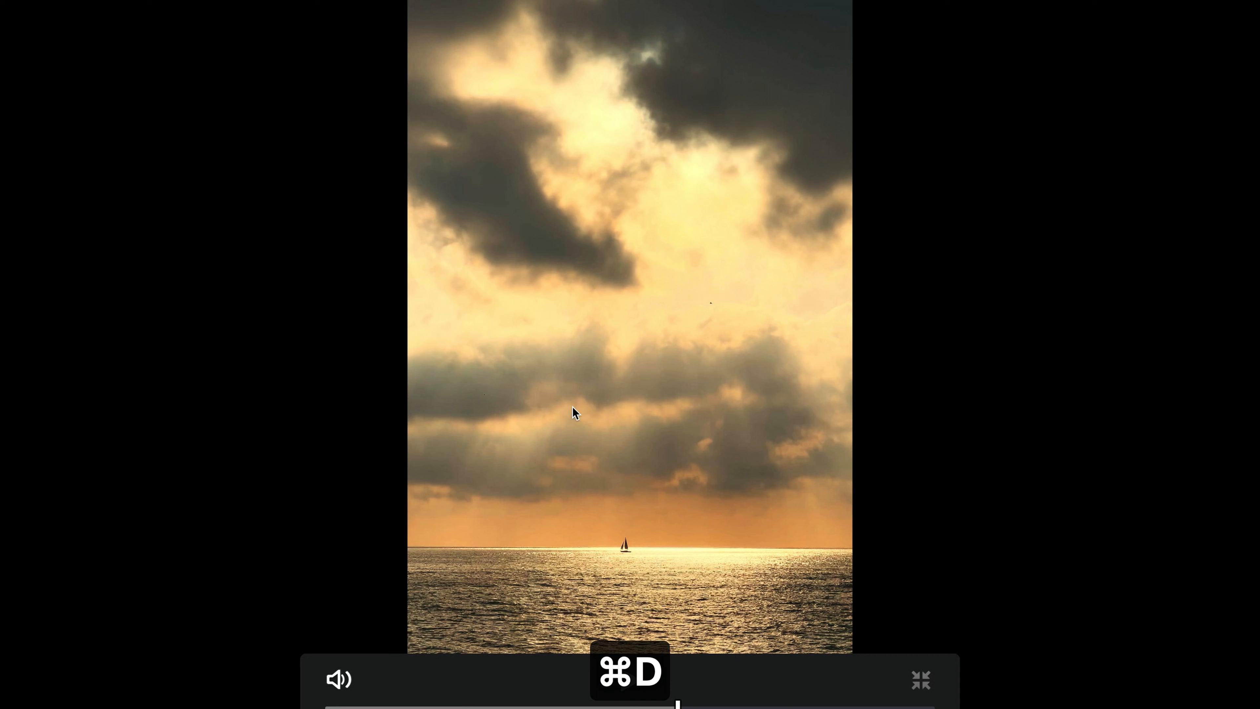
{"action": "key", "text": "super+d"}
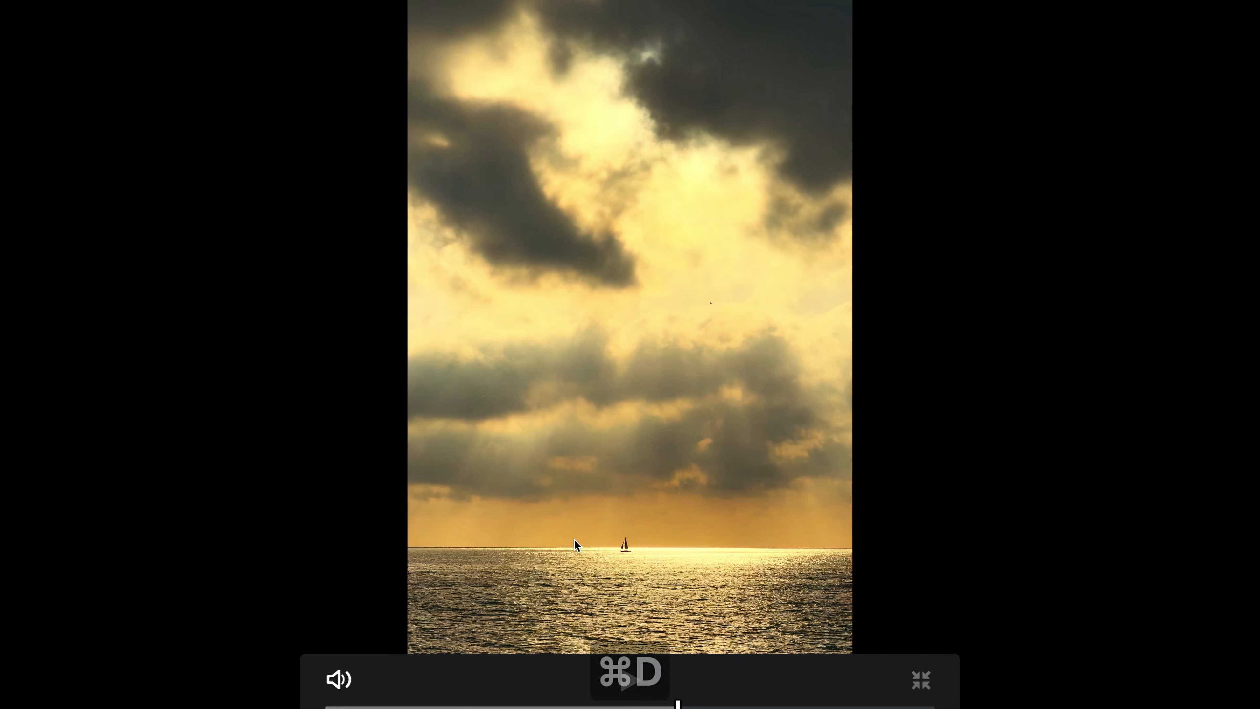
{"action": "key", "text": "super+f"}
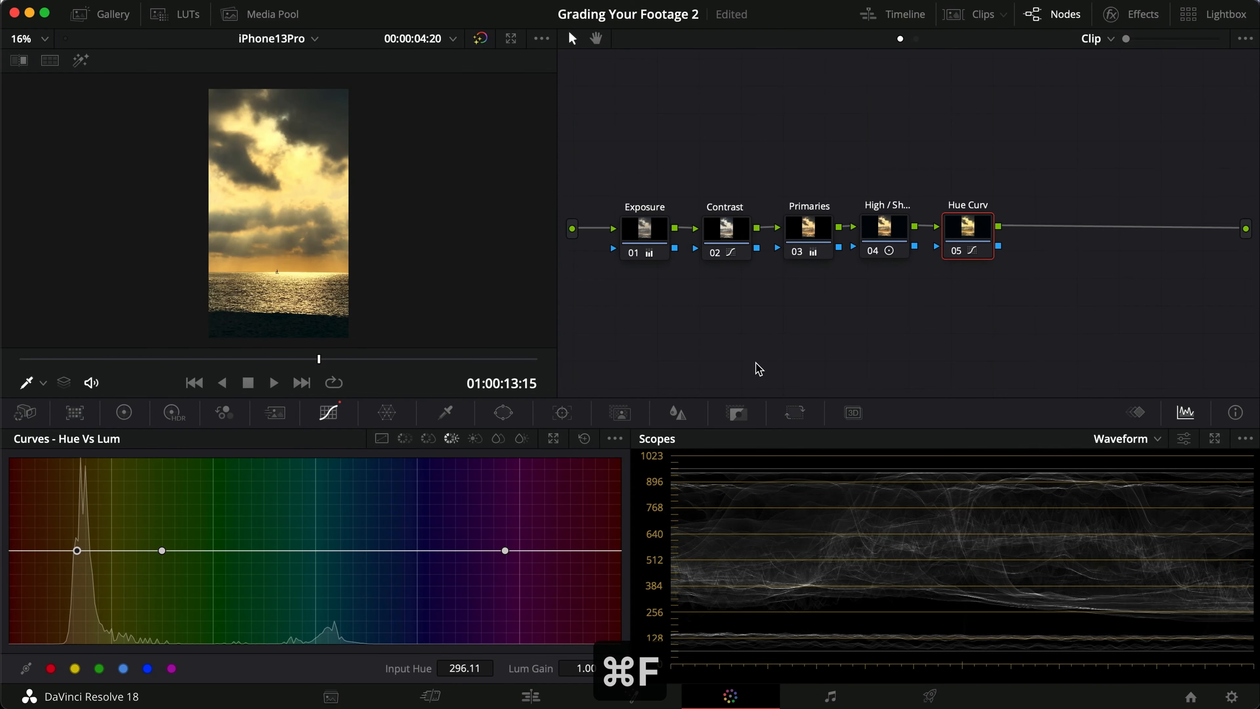
Step: Reduce the Hue Vs Hue orange rotation to -4.00 at input hue 293.17, compare it in full screen and save the project
{"action": "left_click", "coordinate": [404, 438]}
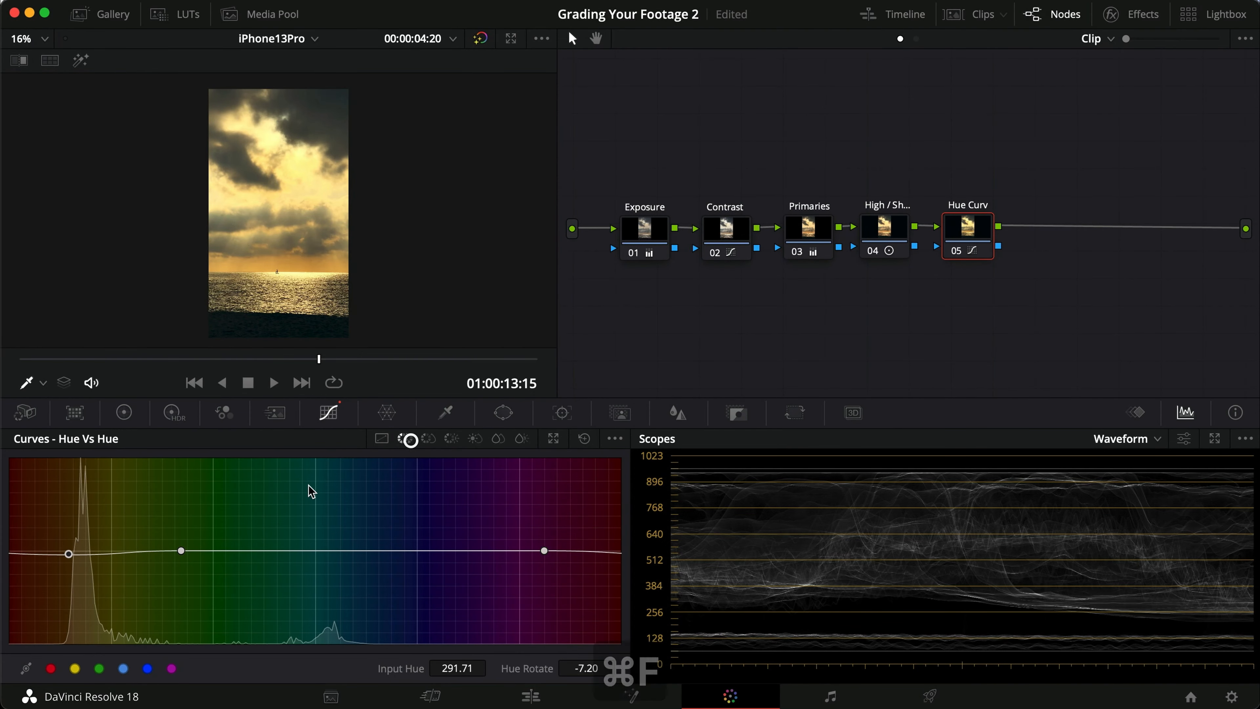
{"action": "left_click_drag", "start_coordinate": [73, 559], "coordinate": [74, 558]}
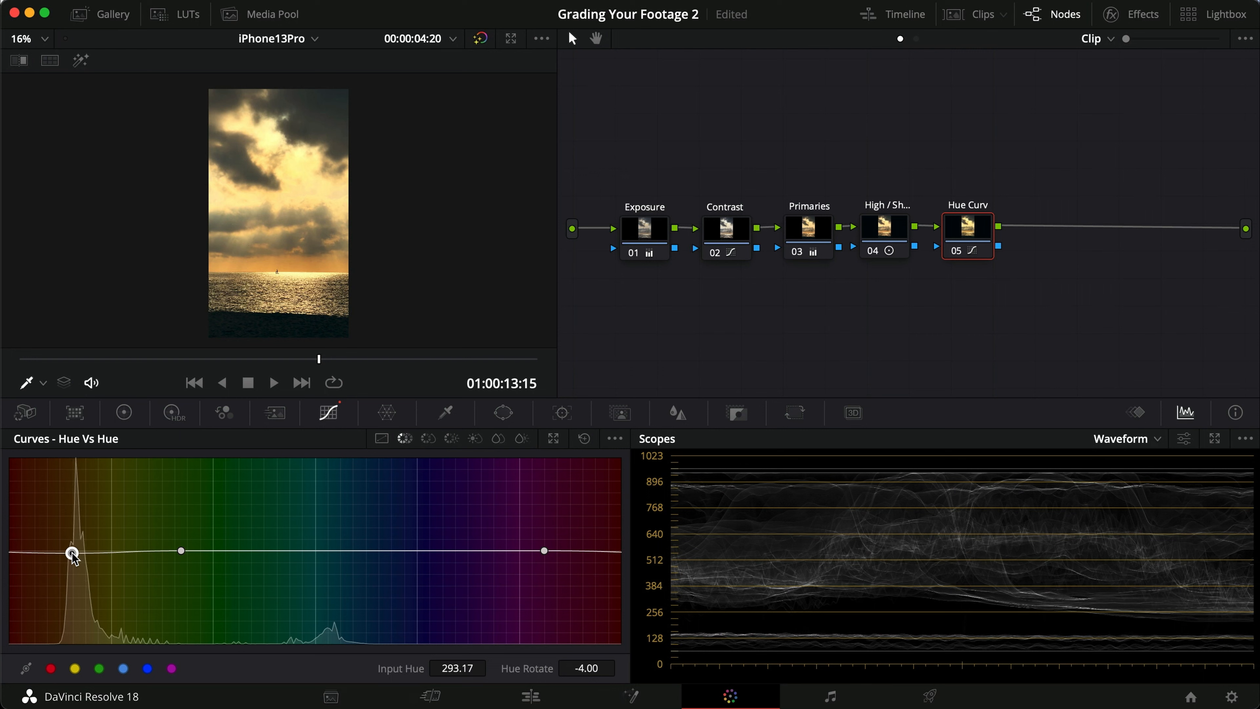
{"action": "key", "text": "super+f"}
{"action": "key", "text": "super+d"}
{"action": "key", "text": "super+d"}
{"action": "key", "text": "super+f"}
{"action": "key", "text": "super+s"}
Step: Set the Primaries node's Gain to red 1.31, green 1.11 and blue 0.96
{"action": "left_click", "coordinate": [820, 237]}
{"action": "left_click", "coordinate": [123, 412]}
{"action": "left_click_drag", "start_coordinate": [363, 614], "coordinate": [385, 614]}
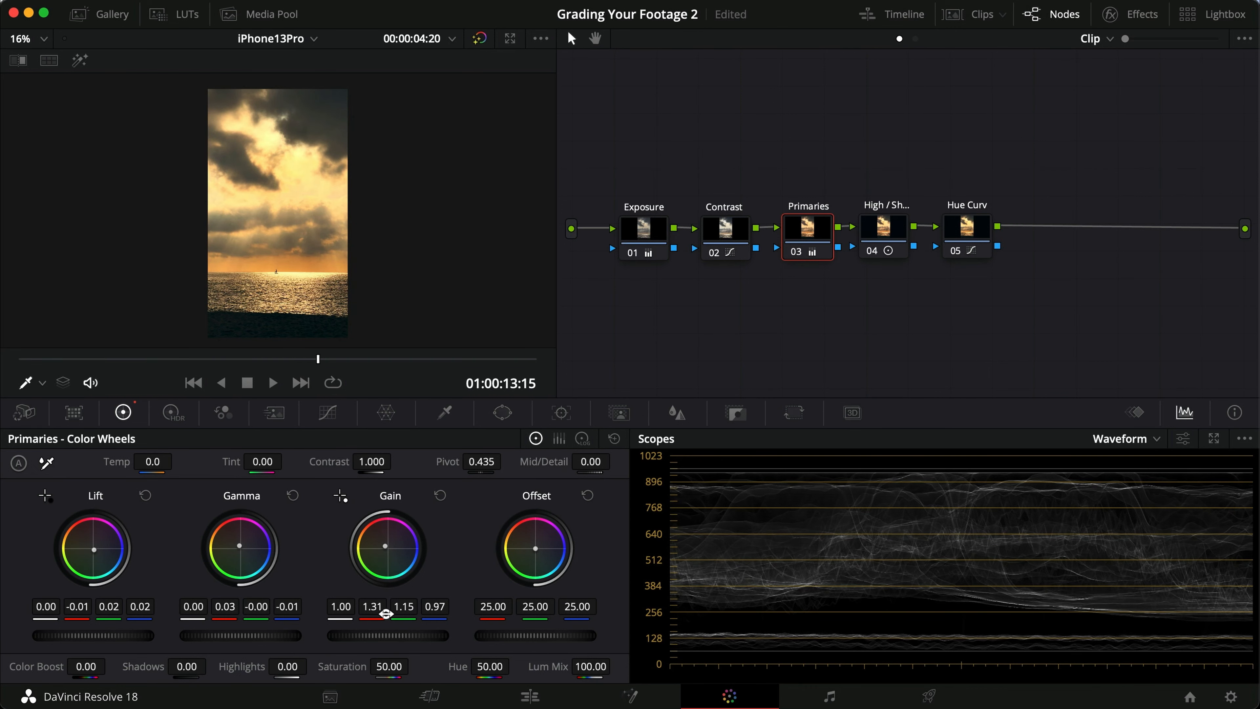
{"action": "left_click_drag", "start_coordinate": [402, 613], "coordinate": [386, 612]}
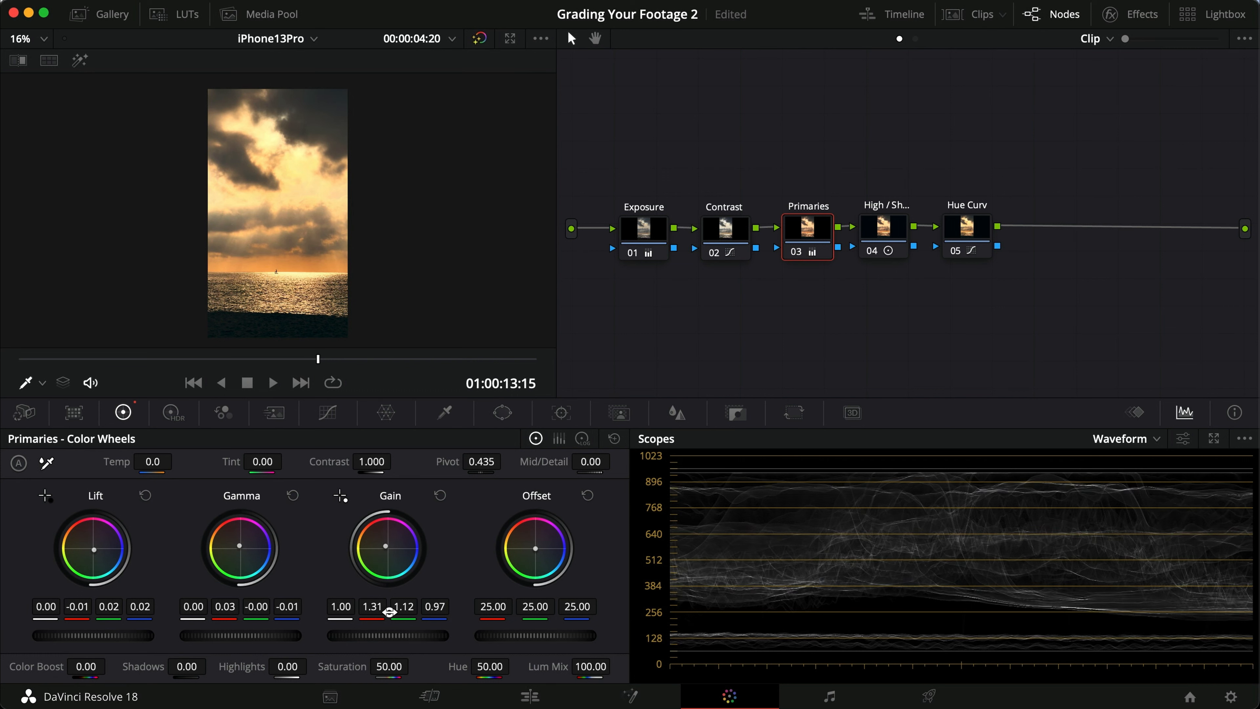
{"action": "left_click_drag", "start_coordinate": [406, 613], "coordinate": [437, 610]}
Step: Compare the image with and without the Primaries node in full screen and save the project
{"action": "key", "text": "super+f"}
{"action": "key", "text": "super+d"}
{"action": "key", "text": "super+d"}
{"action": "key", "text": "Escape"}
{"action": "key", "text": "super+s"}
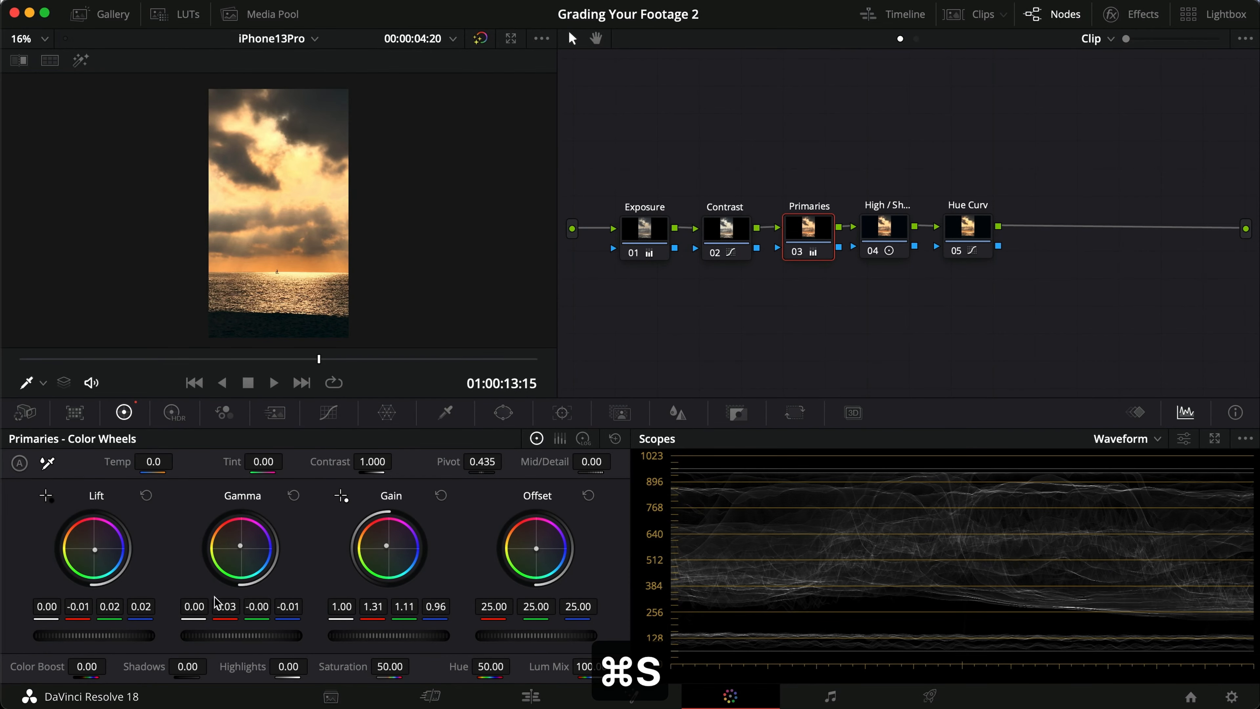
Step: Cool the shadows by setting the Primaries node's Lift to green 0.04 and blue 0.05, compare in full screen and save
{"action": "mouse_move", "coordinate": [139, 606]}
{"action": "left_mouse_down"}
{"action": "mouse_move", "coordinate": [159, 606]}
{"action": "mouse_move", "coordinate": [124, 601]}
{"action": "mouse_move", "coordinate": [137, 601]}
{"action": "left_mouse_up"}
{"action": "key", "text": "super+d"}
{"action": "key", "text": "super+f"}
{"action": "key", "text": "super+d"}
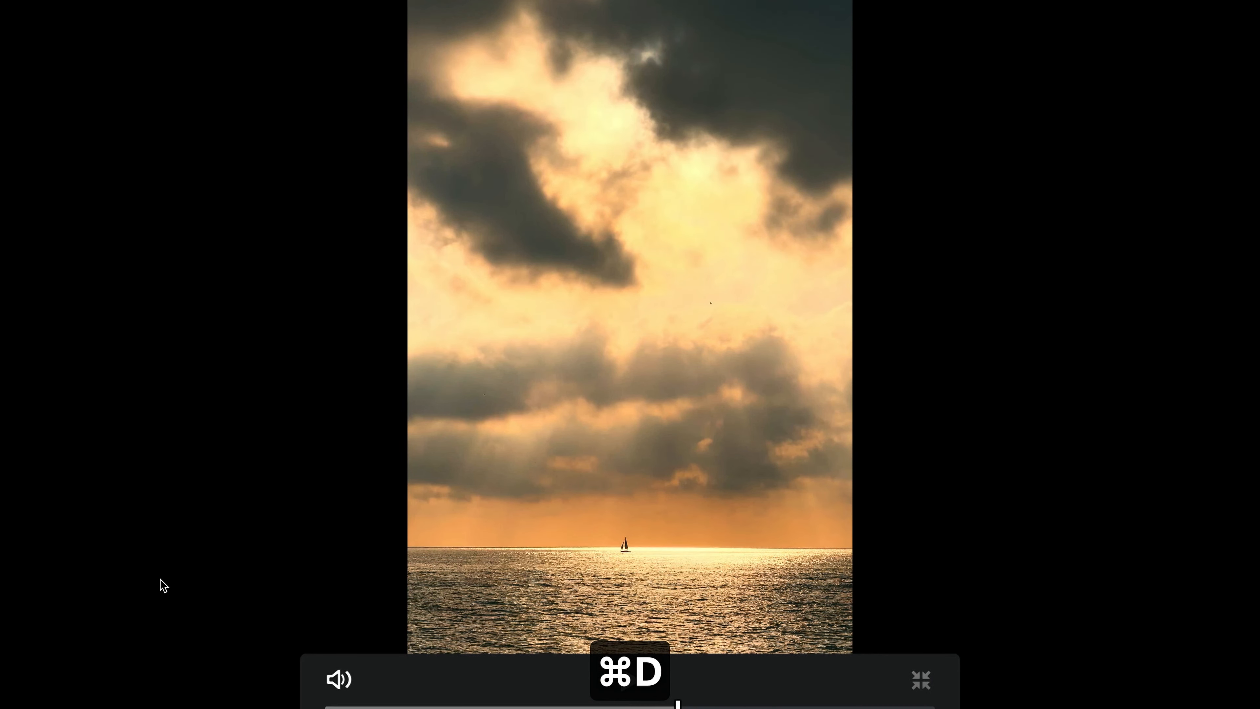
{"action": "key", "text": "super+s"}
Step: Compare the complete grade with the ungraded clip in full screen by repeatedly bypassing all nodes
{"action": "key", "text": "alt+d"}
{"action": "key", "text": "alt+d"}
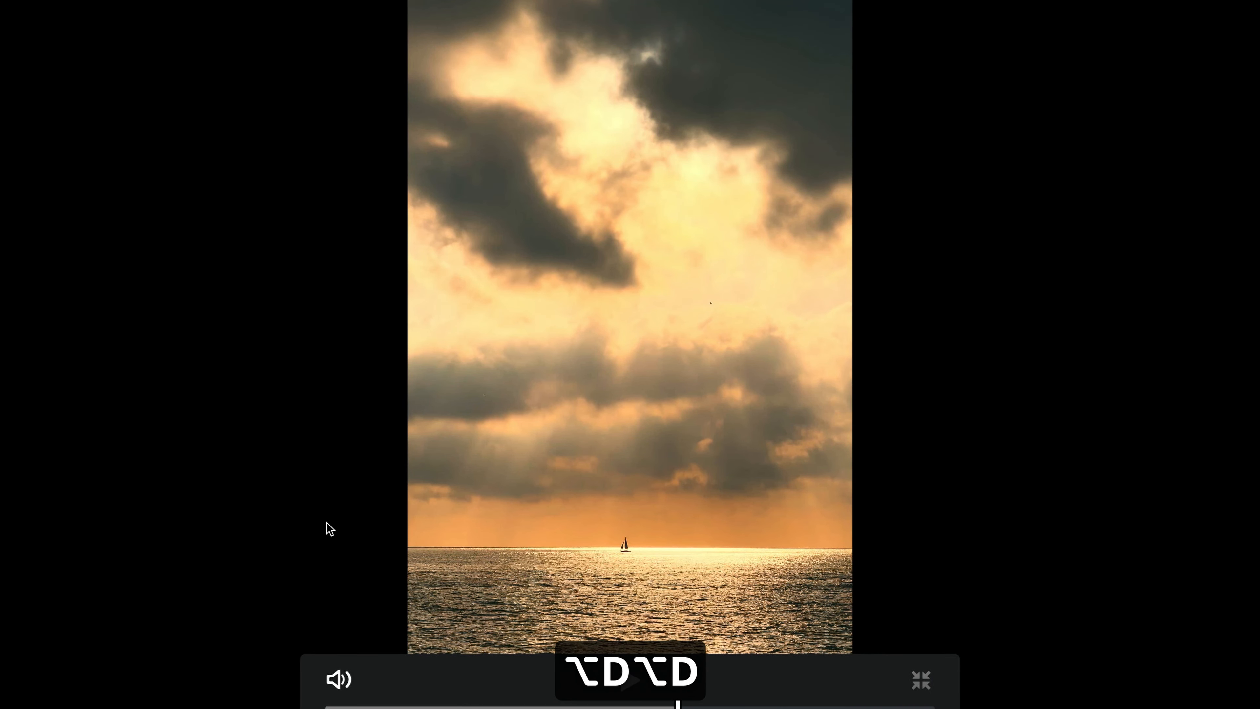
{"action": "key", "text": "alt+d"}
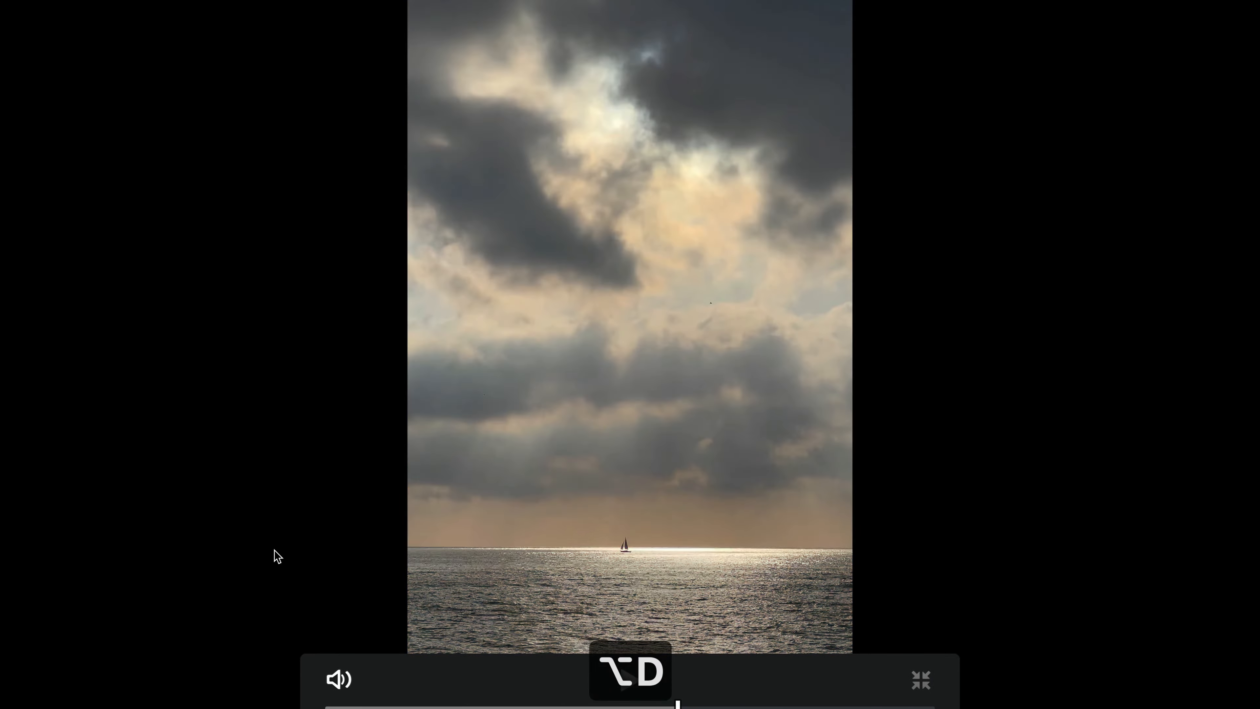
{"action": "key", "text": "alt+d"}
{"action": "key", "text": "alt+d"}
{"action": "key", "text": "alt+d"}
{"action": "key", "text": "d"}
{"action": "key", "text": "alt+d"}
{"action": "key", "text": "alt+d"}
{"action": "key", "text": "d"}
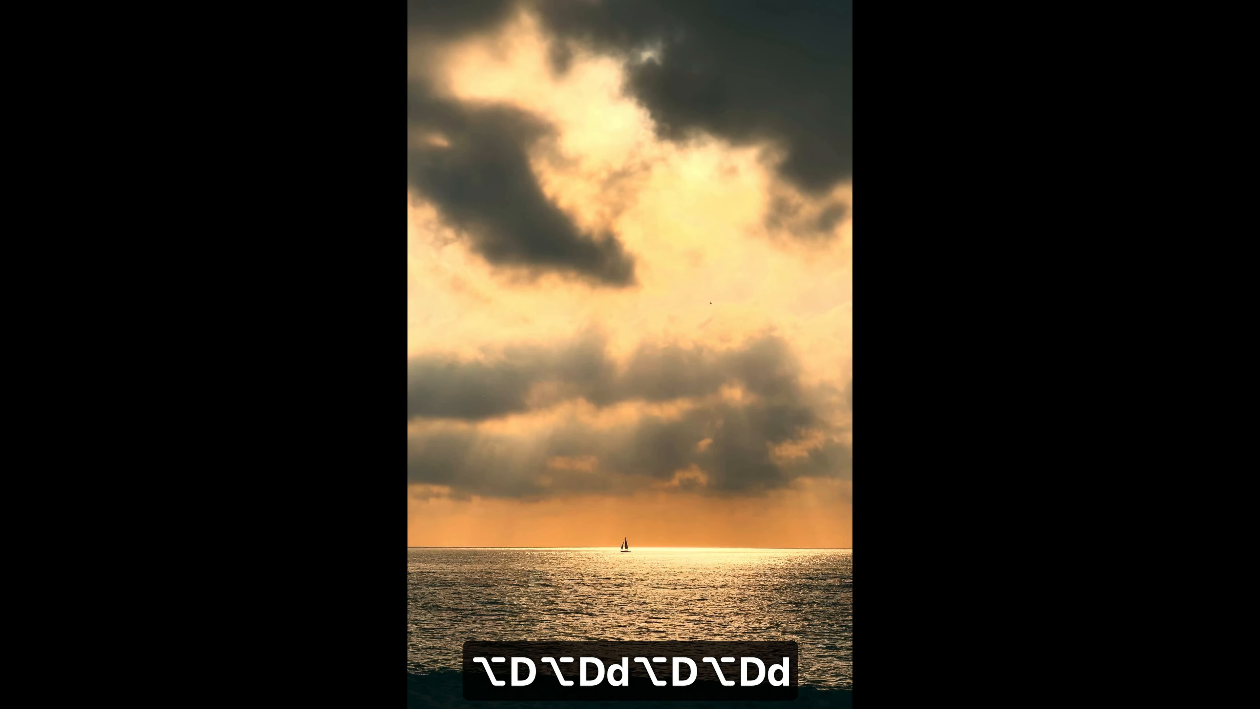
{"action": "key", "text": "alt+d"}
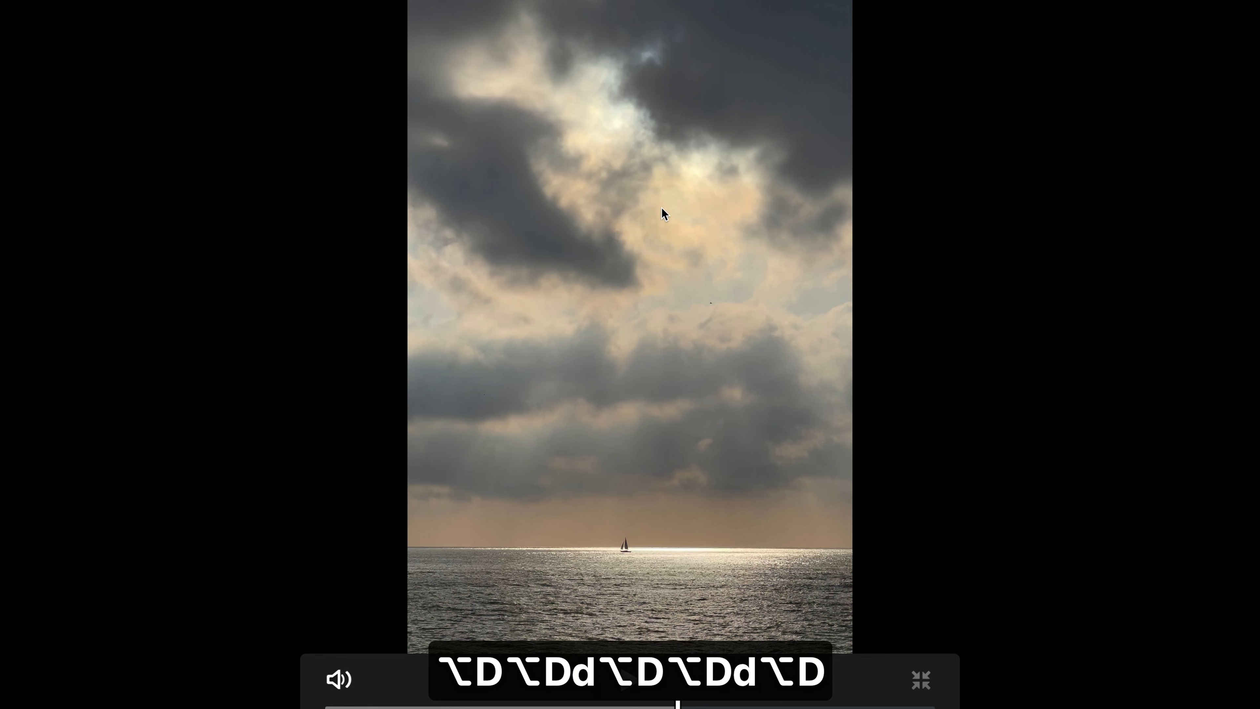
{"action": "key", "text": "alt+d"}
{"action": "key", "text": "super+f"}
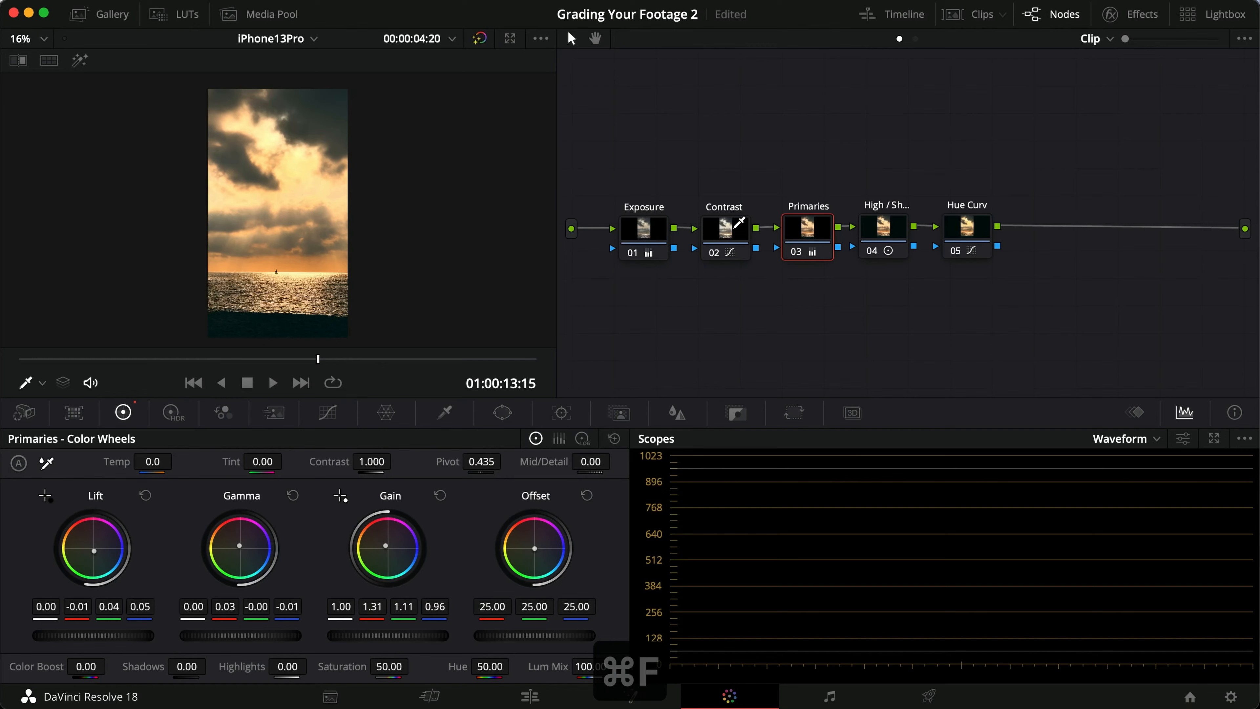
Step: Soften the highlights by shifting the upper point of the Contrast node's custom curve toward brighter input values at about the same output level
{"action": "left_click", "coordinate": [707, 237]}
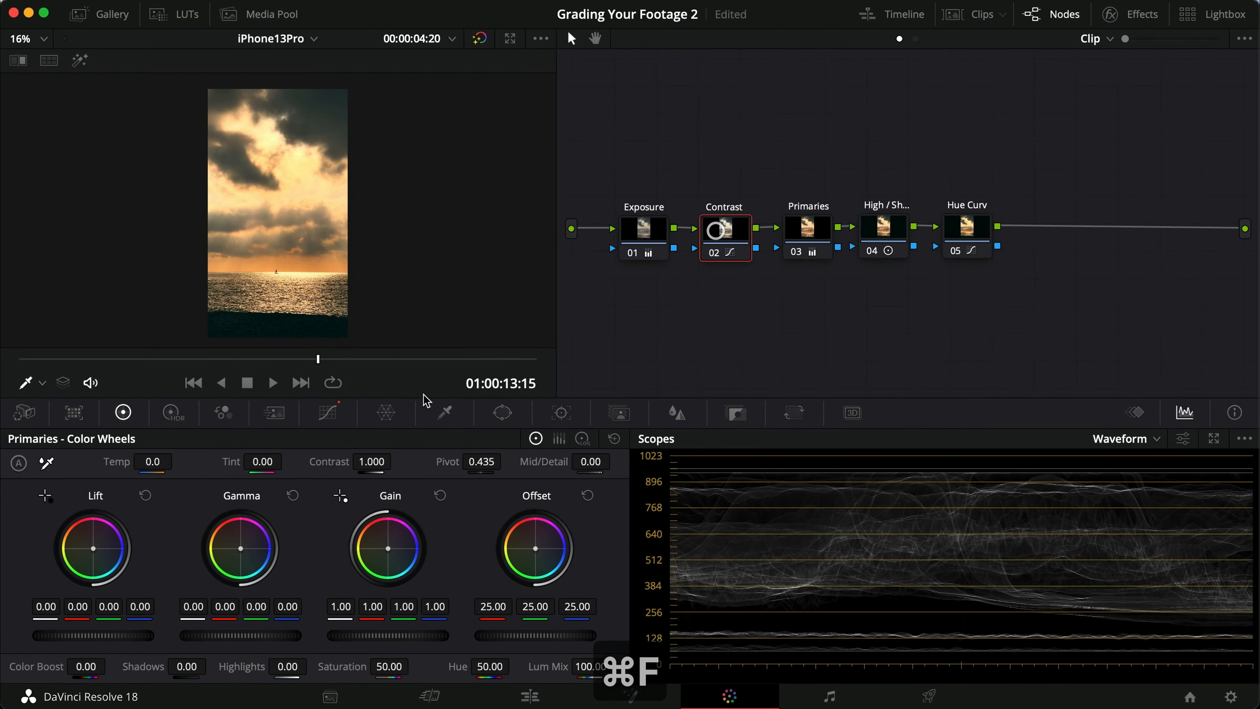
{"action": "left_click", "coordinate": [328, 412]}
{"action": "left_click", "coordinate": [381, 439]}
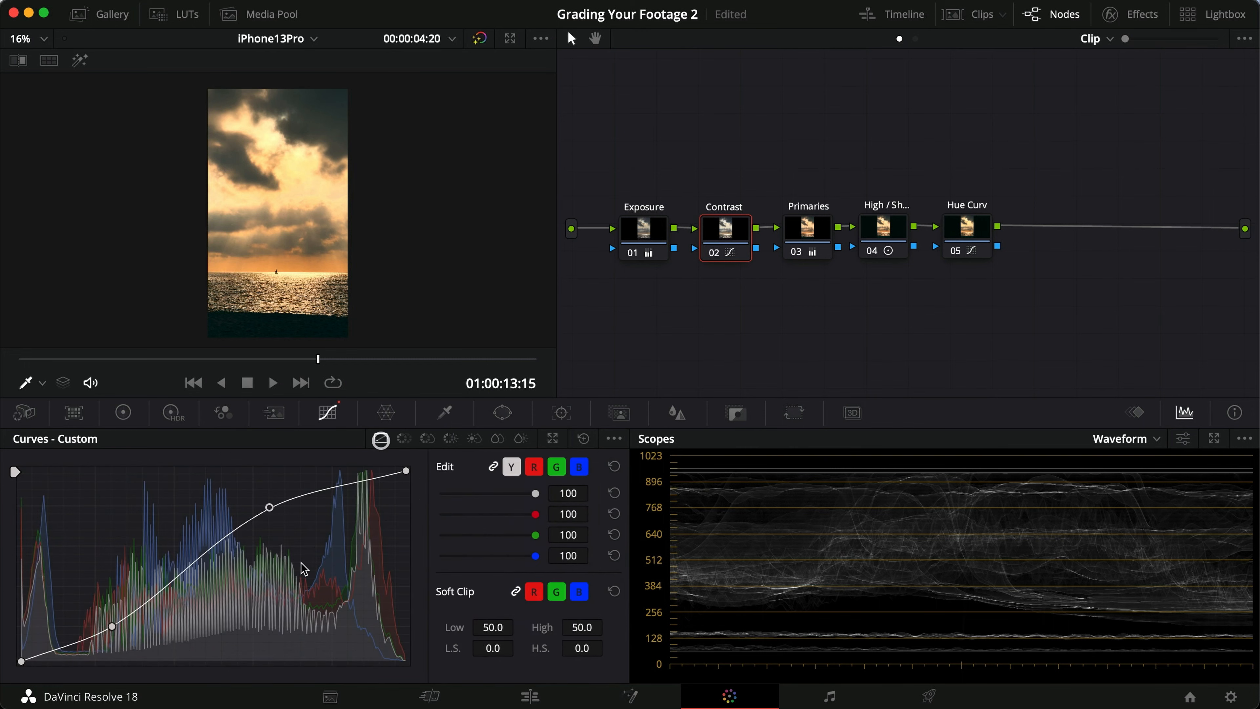
{"action": "left_click_drag", "start_coordinate": [273, 509], "coordinate": [301, 507]}
Step: Check the softened highlights in full screen by switching between the graded and ungraded clip
{"action": "key", "text": "super+f"}
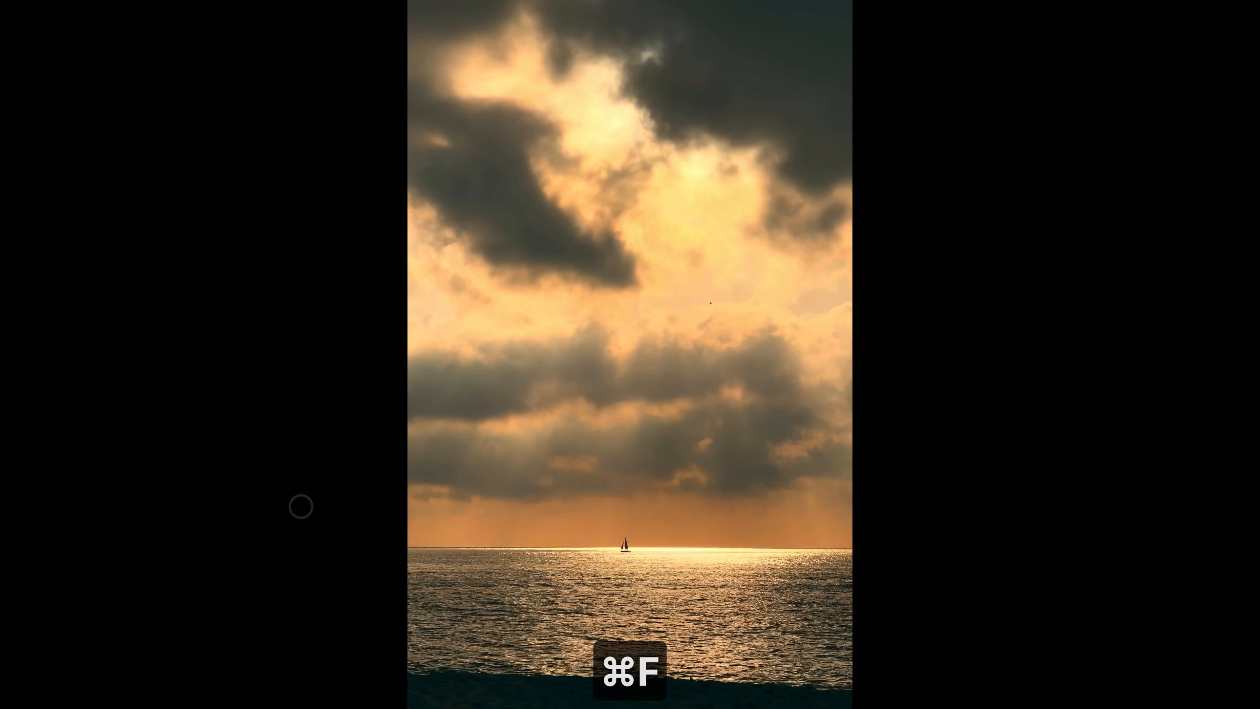
{"action": "key", "text": "alt+d"}
{"action": "key", "text": "alt+d"}
{"action": "key", "text": "alt+d"}
{"action": "key", "text": "alt+d"}
{"action": "key", "text": "alt+d"}
{"action": "key", "text": "alt+d"}
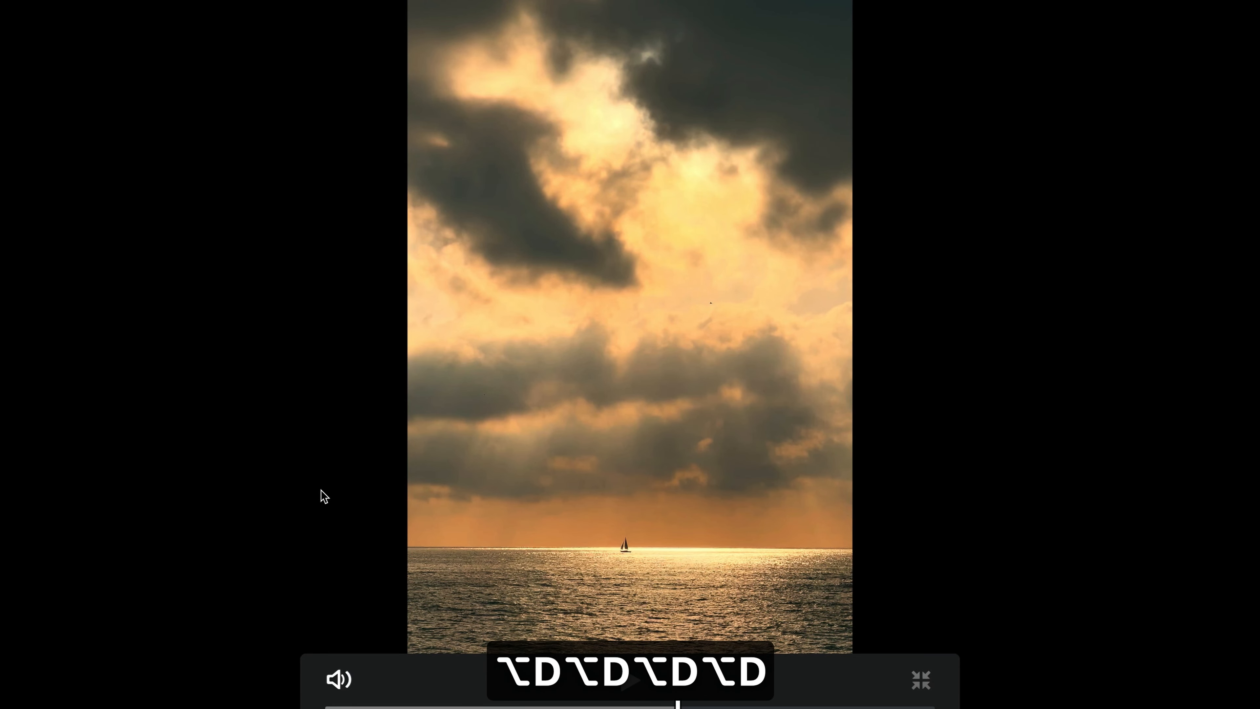
Step: Compare the graded seascape with the ungraded clip in full screen by repeatedly bypassing the whole grade, and save the project
{"action": "key", "text": "alt+d"}
{"action": "key", "text": "alt+d"}
{"action": "key", "text": "alt+d"}
{"action": "key", "text": "alt+d"}
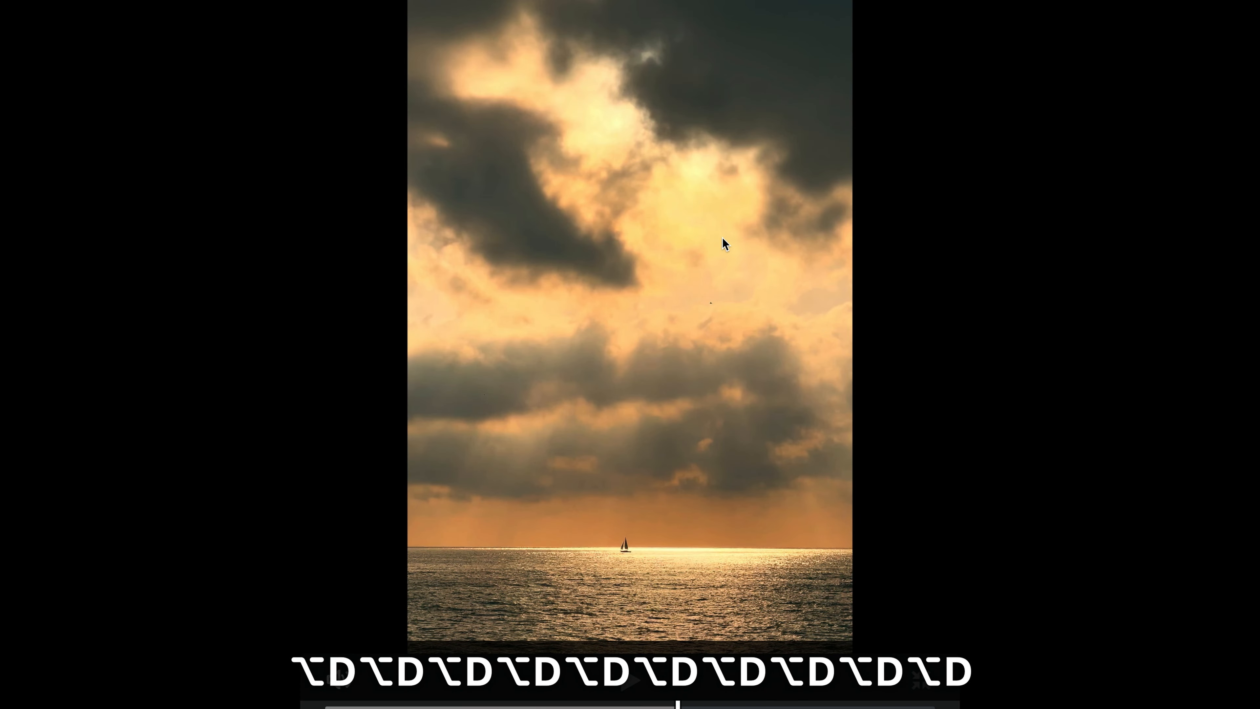
{"action": "key", "text": "alt+d"}
{"action": "key", "text": "alt+d"}
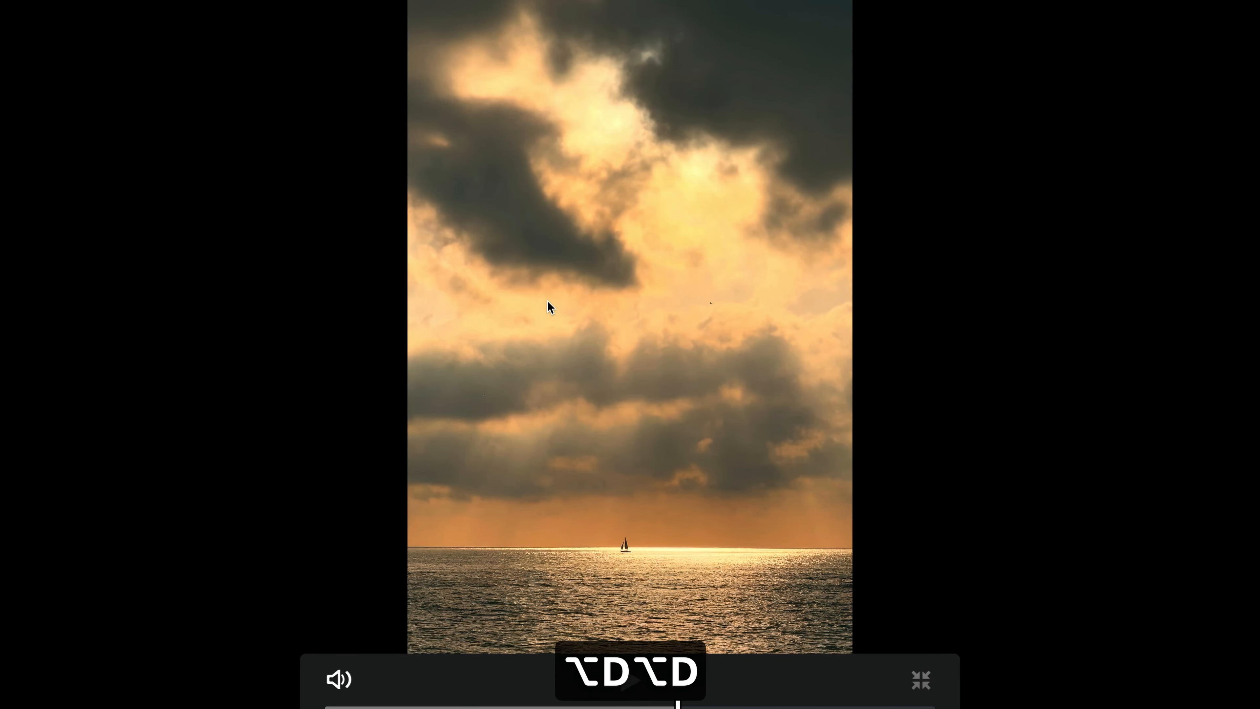
{"action": "key", "text": "super+f"}
{"action": "key", "text": "super+f"}
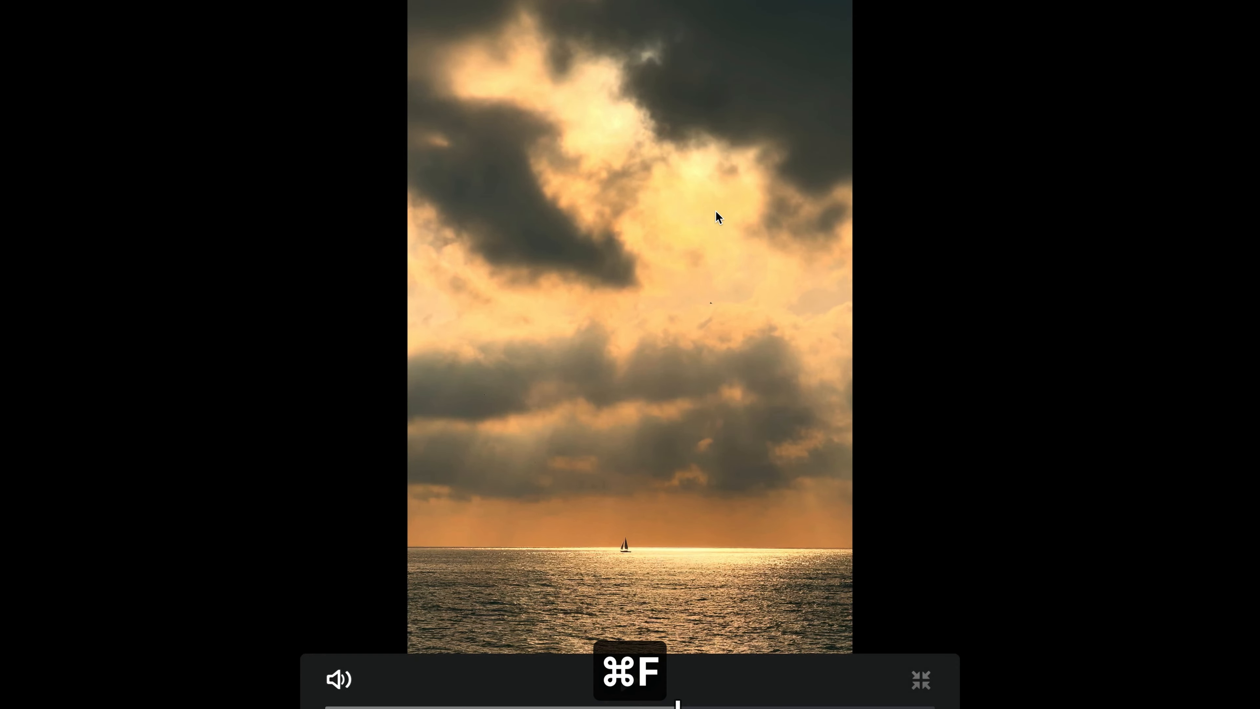
{"action": "key", "text": "alt+d"}
{"action": "key", "text": "alt+d"}
{"action": "key", "text": "alt+d"}
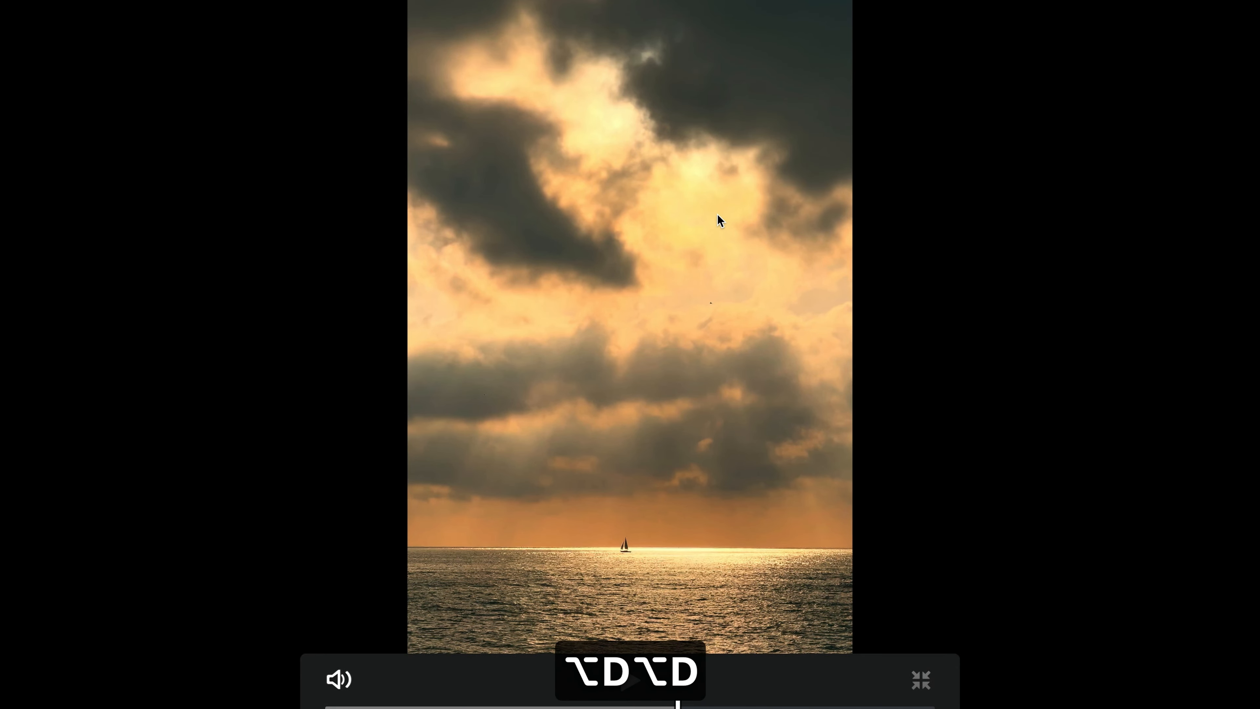
{"action": "key", "text": "alt+d"}
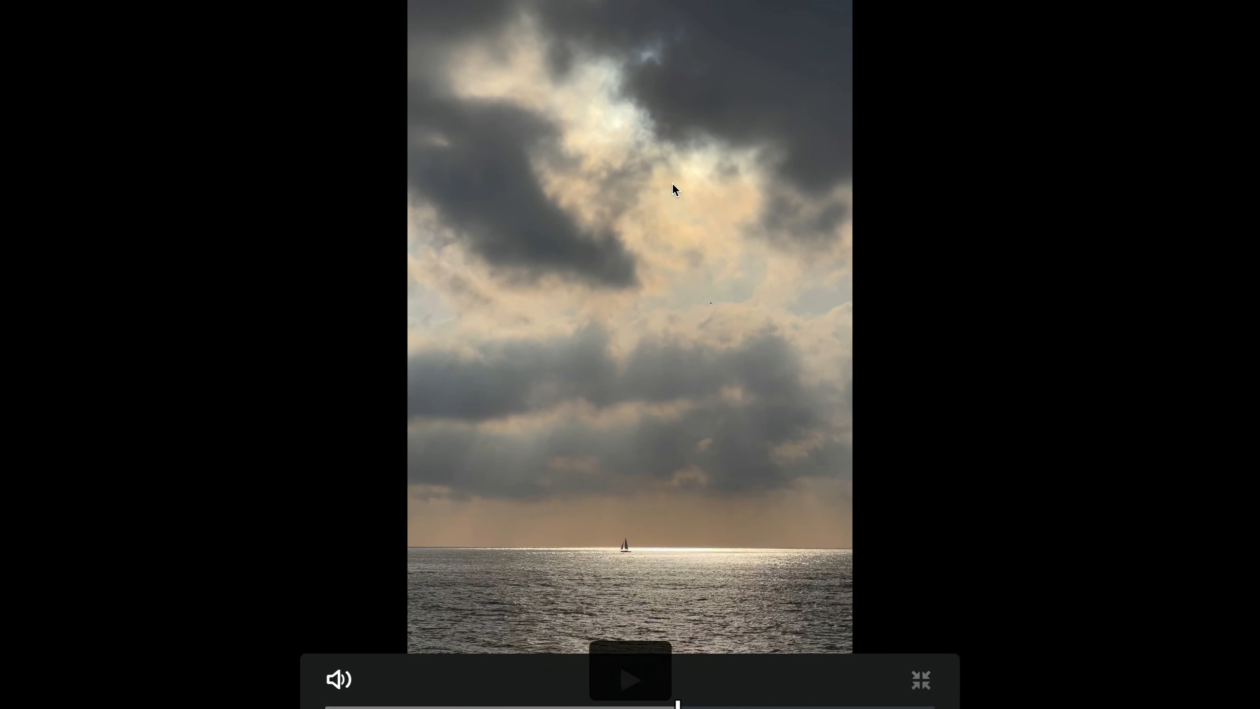
{"action": "key", "text": "super+f"}
{"action": "key", "text": "super+s"}
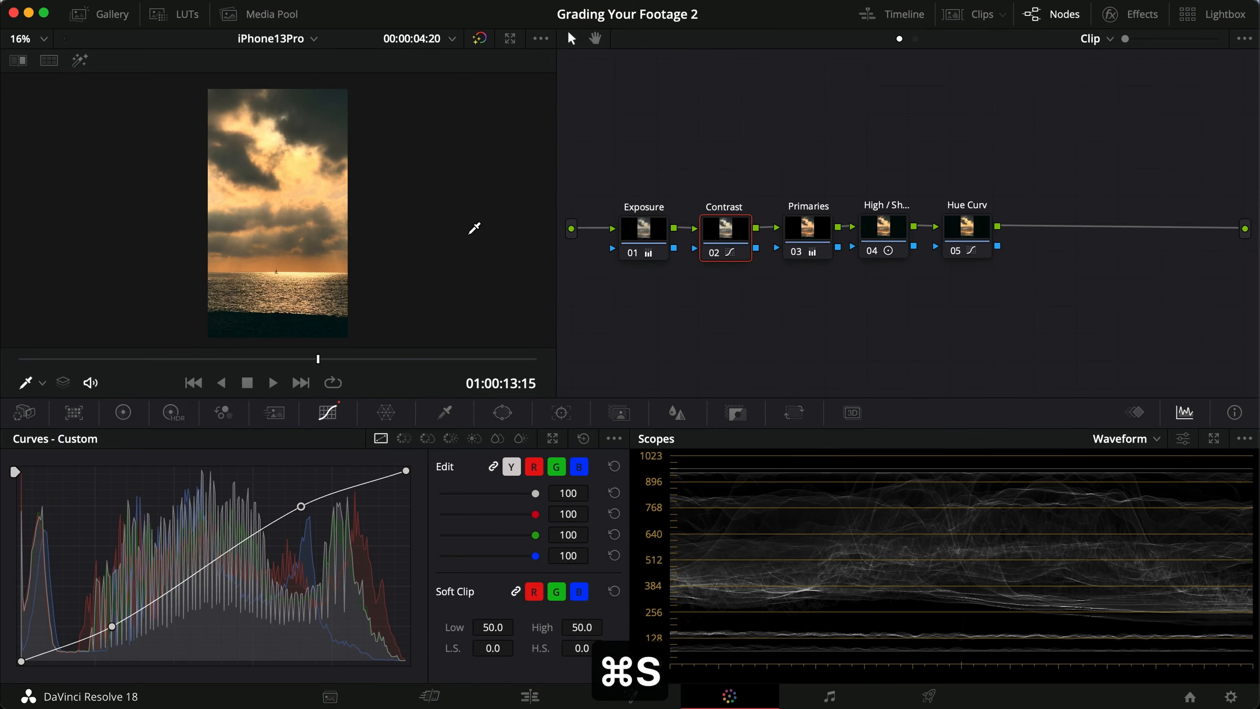
Step: Recheck the grade by bypassing all nodes in the normal-size viewer, return to full screen and save the project
{"action": "key", "text": "super+f"}
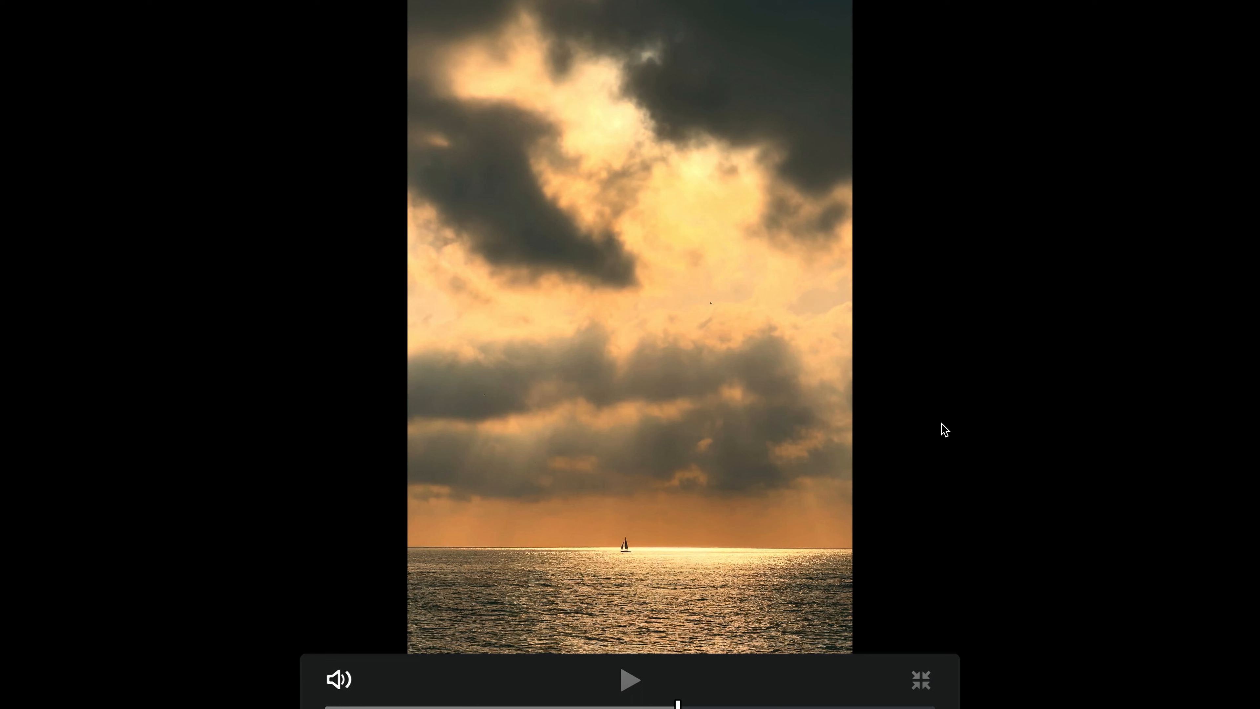
{"action": "key", "text": "Escape"}
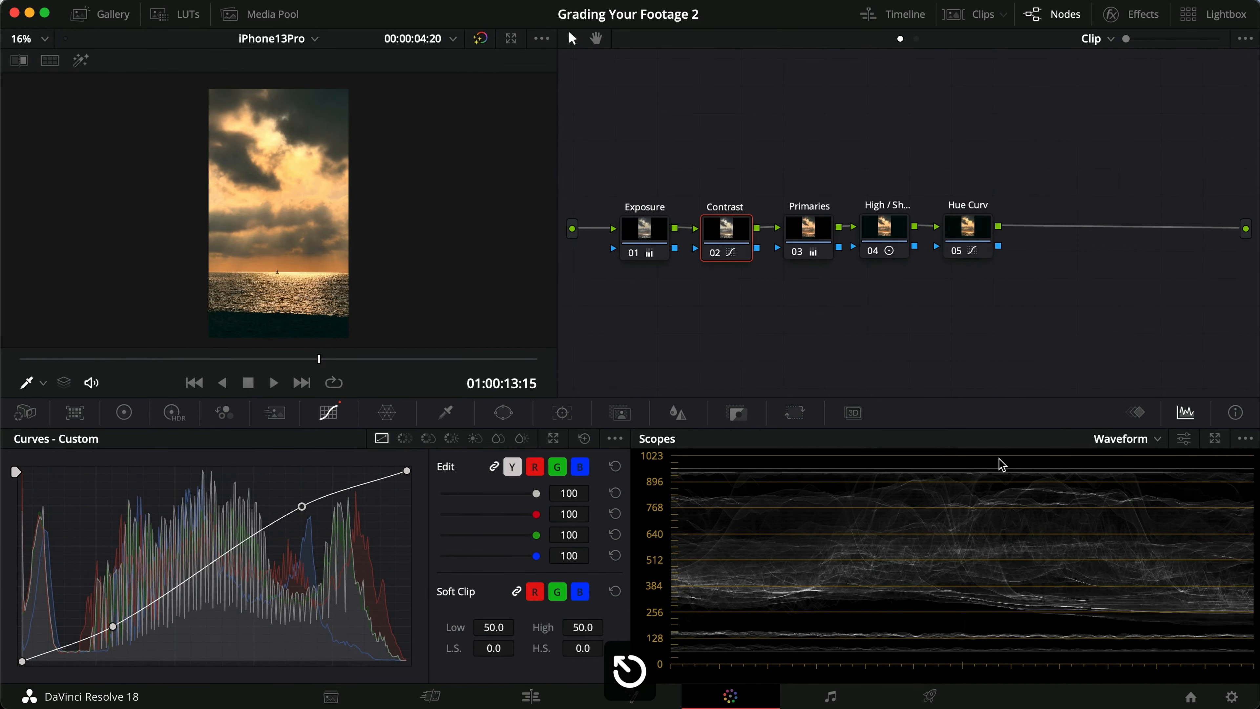
{"action": "key", "text": "alt+d"}
{"action": "key", "text": "alt+d"}
{"action": "key", "text": "alt+d"}
{"action": "key", "text": "alt+d"}
{"action": "key", "text": "super+f"}
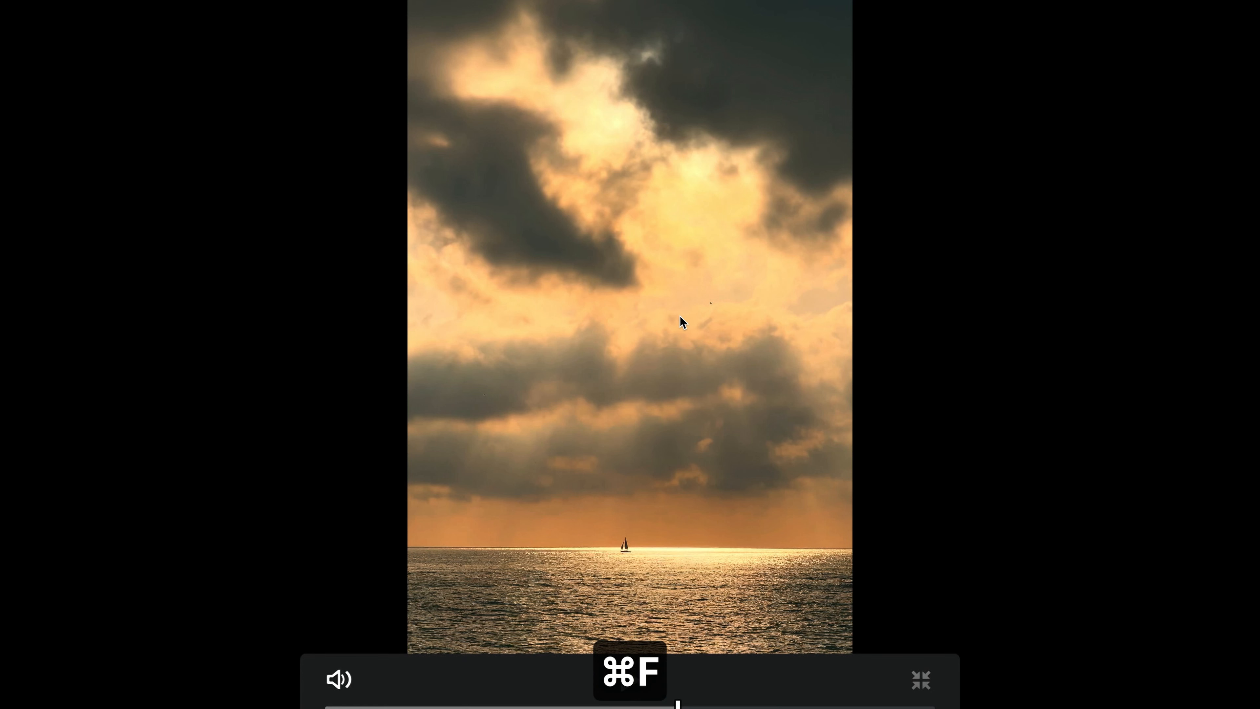
{"action": "key", "text": "super+s"}
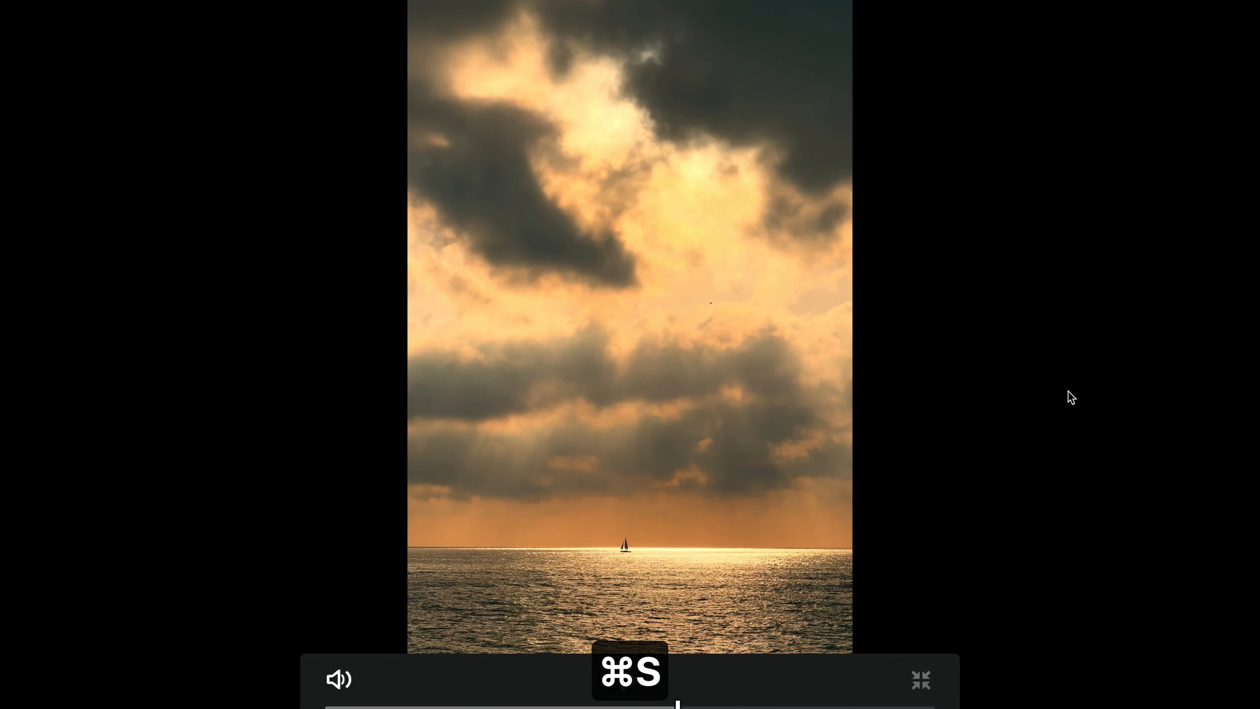
Step: Play the graded clip in full screen from its beginning and pause it past the midpoint
{"action": "left_click_drag", "start_coordinate": [678, 706], "coordinate": [326, 706]}
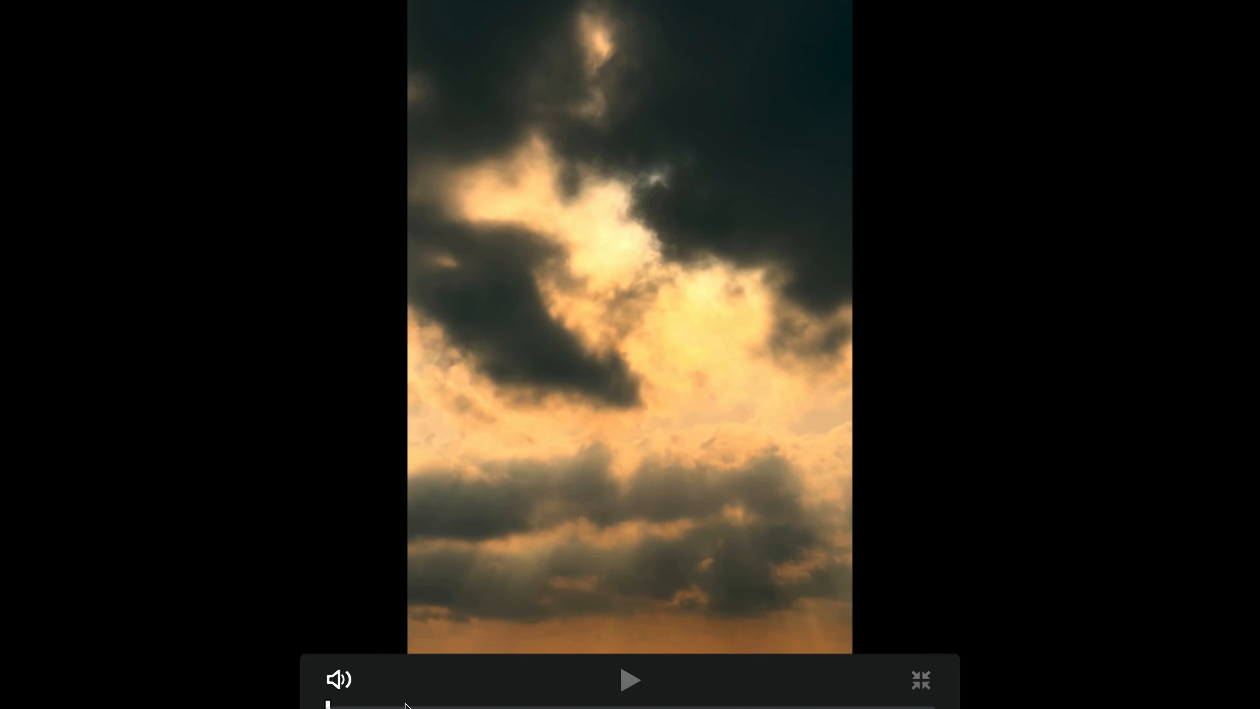
{"action": "key", "text": "space"}
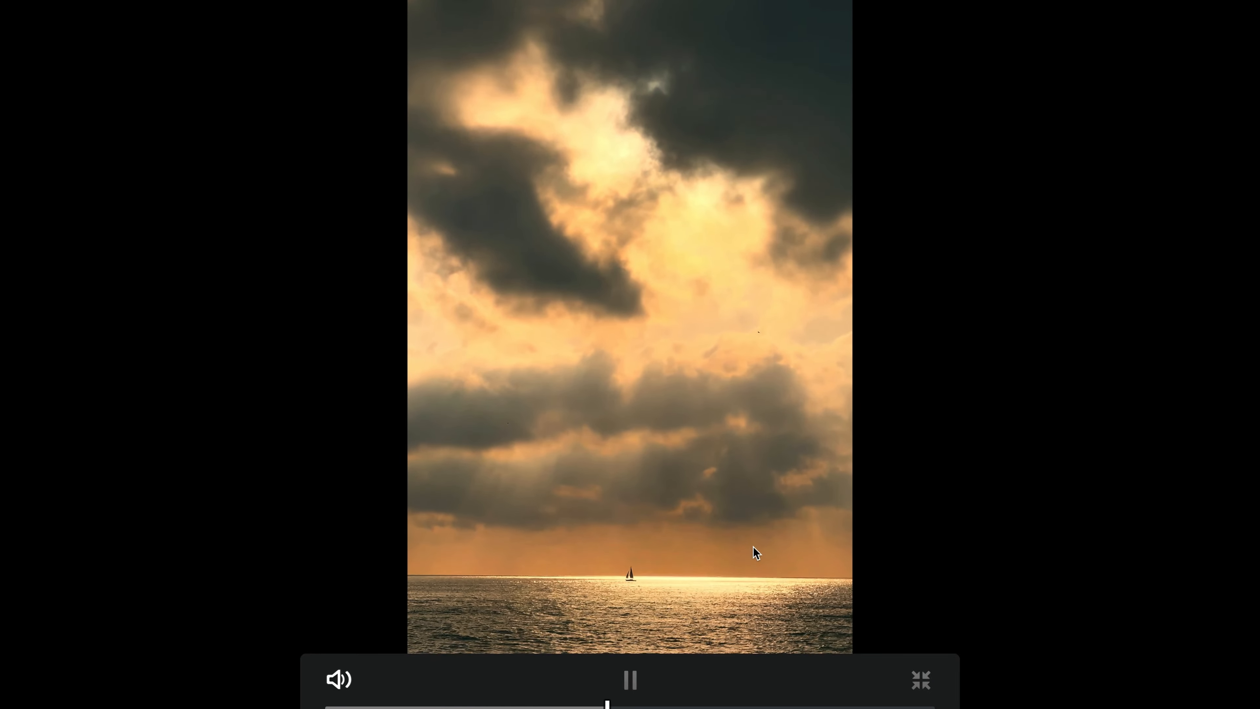
{"action": "key", "text": "space"}
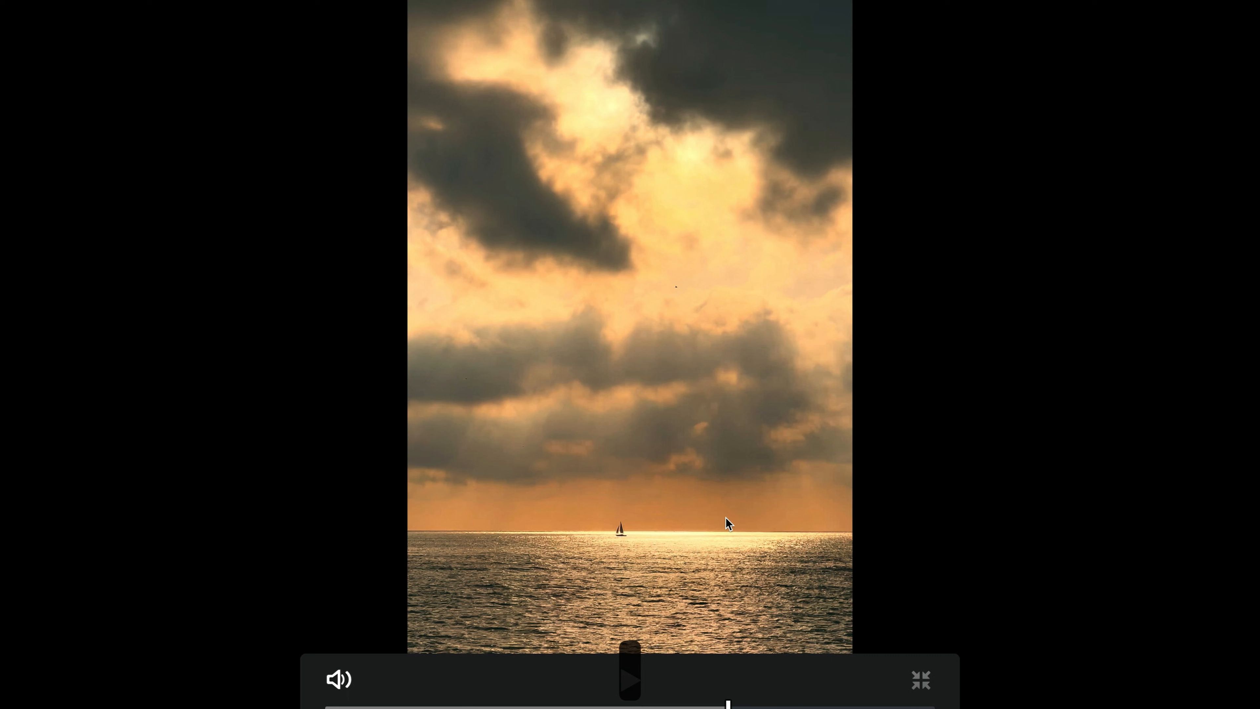
Step: Compare the paused frame with and without the grade, leave full screen with the grade enabled and save the project
{"action": "key", "text": "alt+d"}
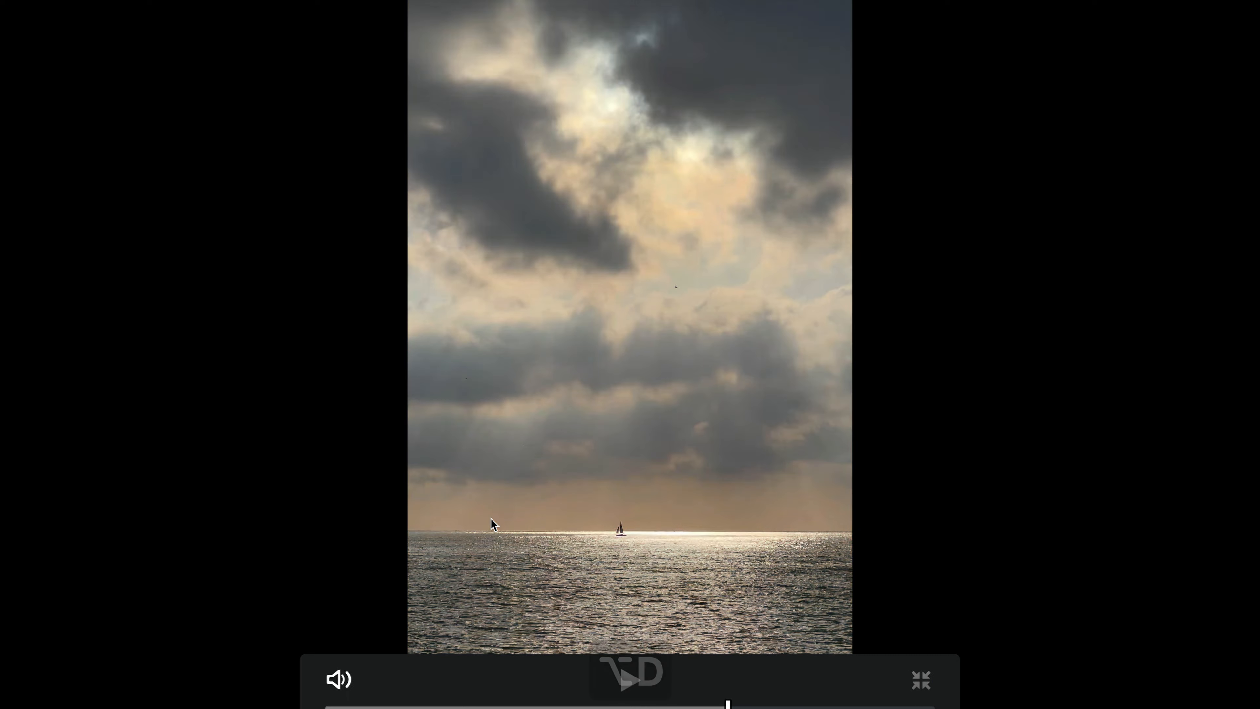
{"action": "key", "text": "alt+d"}
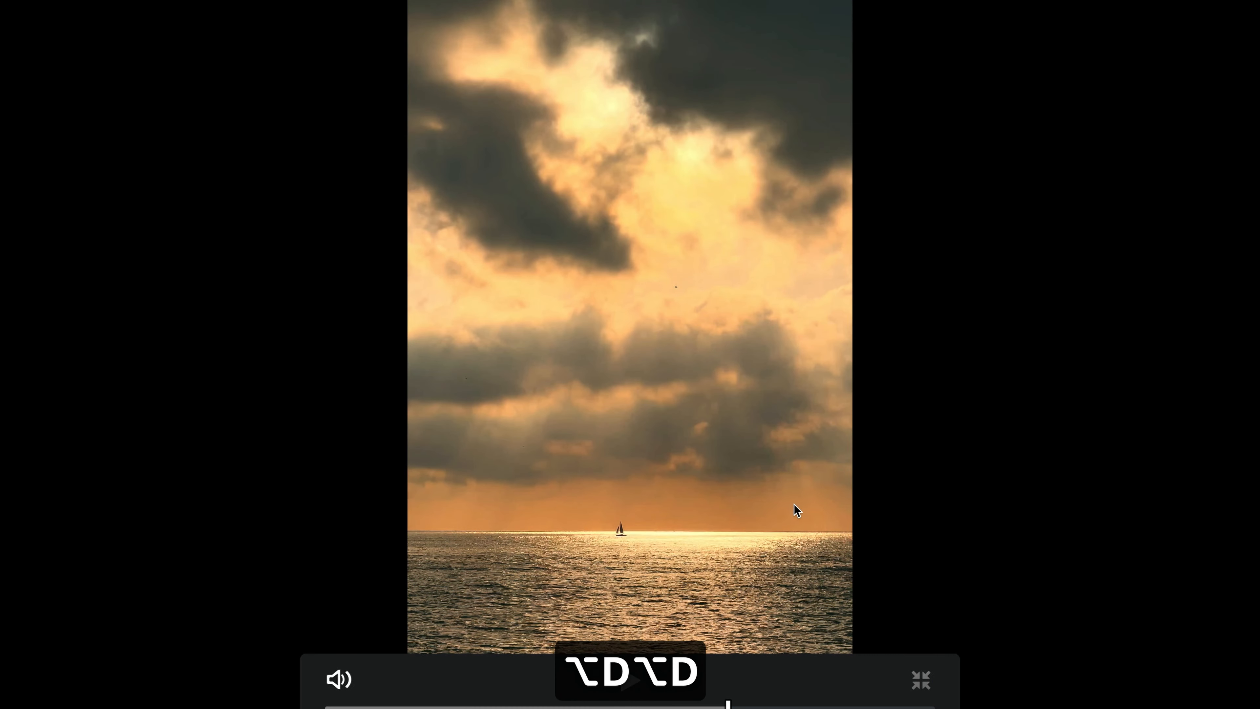
{"action": "key", "text": "alt+d"}
{"action": "key", "text": "alt+d"}
{"action": "key", "text": "Escape"}
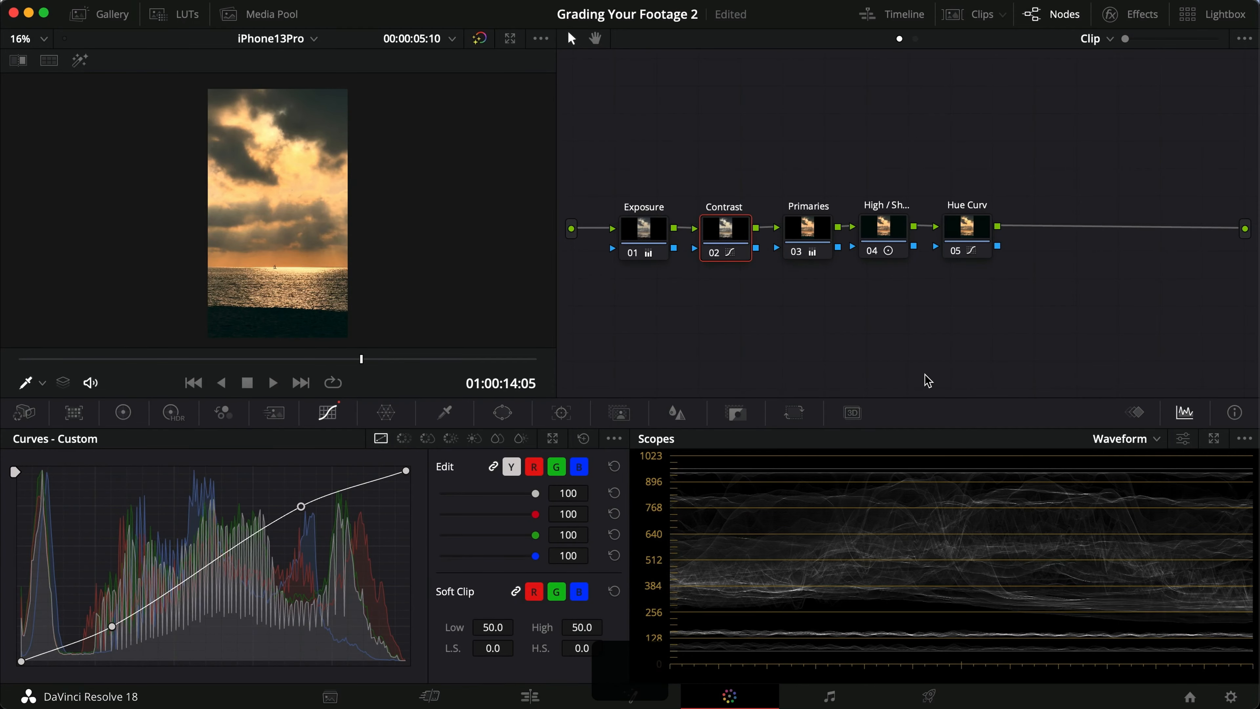
{"action": "key", "text": "super+s"}
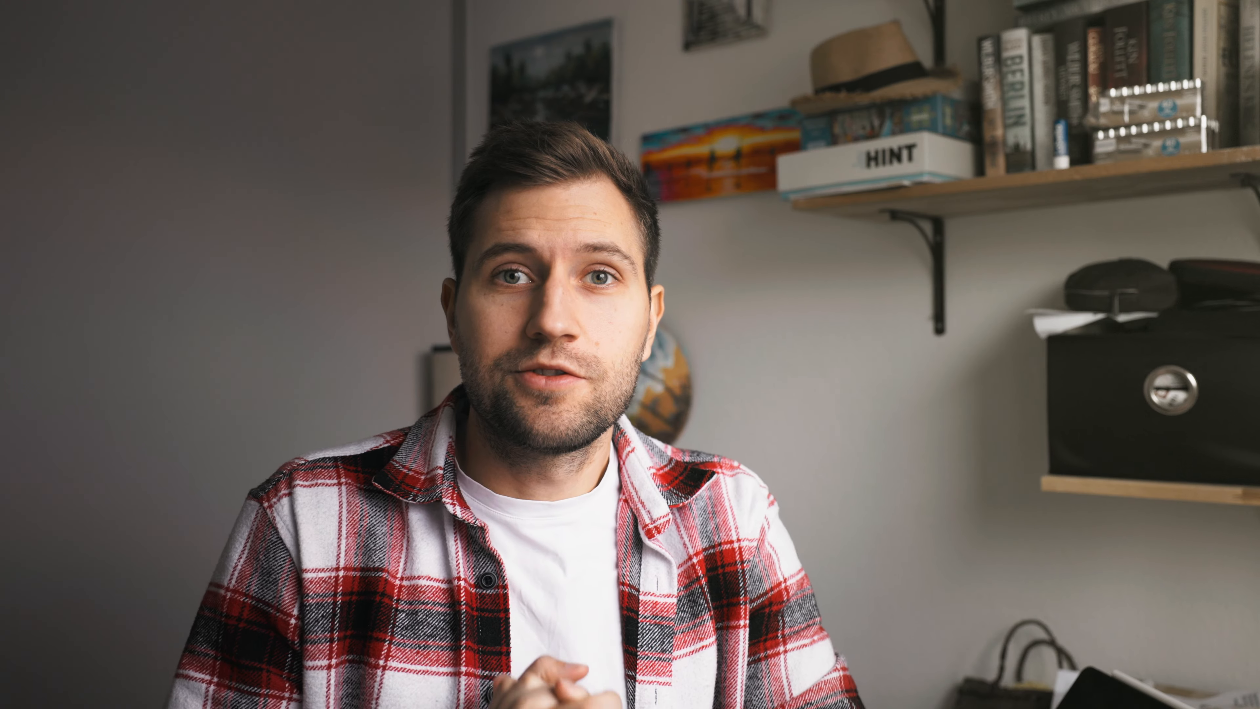